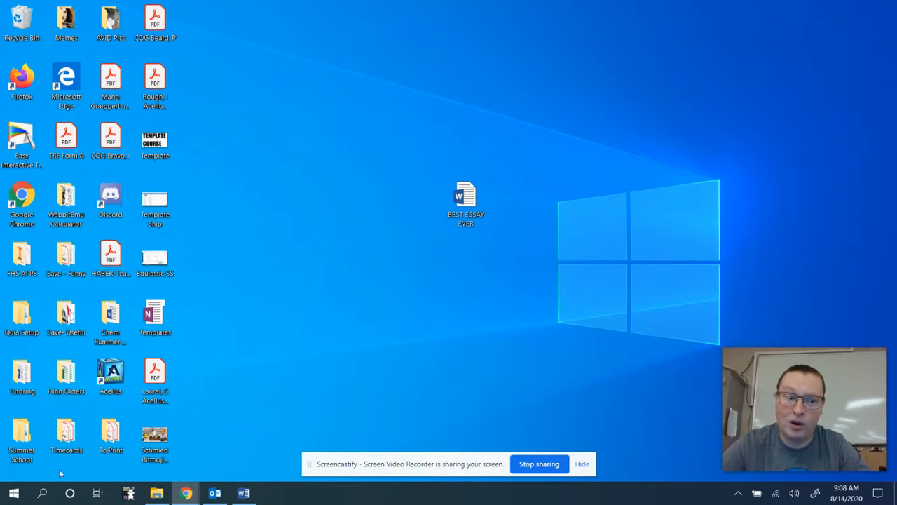
Search Windows for OneNote and open the OneNote 2016 desktop app
{"action": "left_click", "coordinate": [14, 493]}
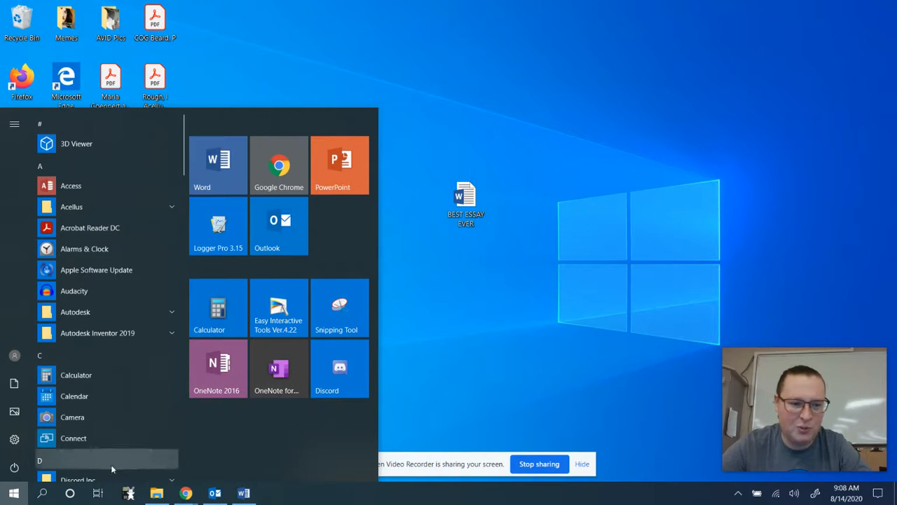
{"action": "left_click", "coordinate": [42, 493]}
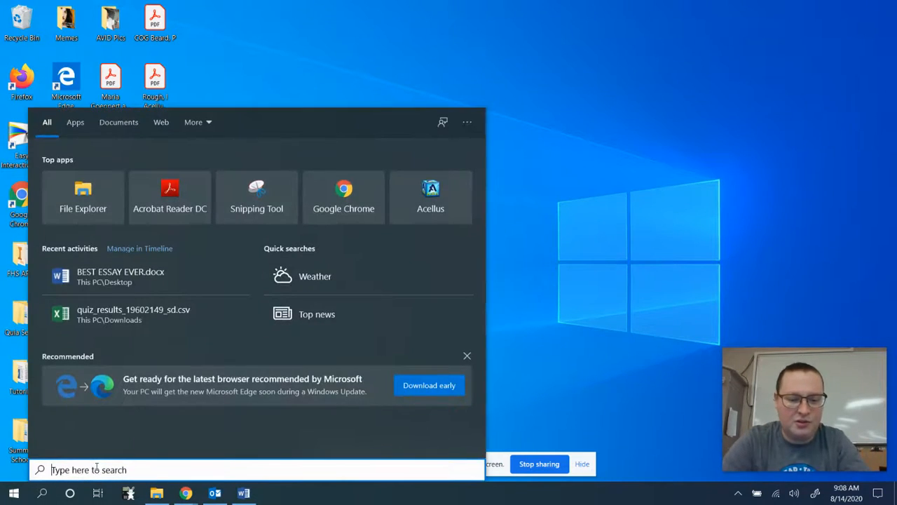
{"action": "type", "text": "OneNote"}
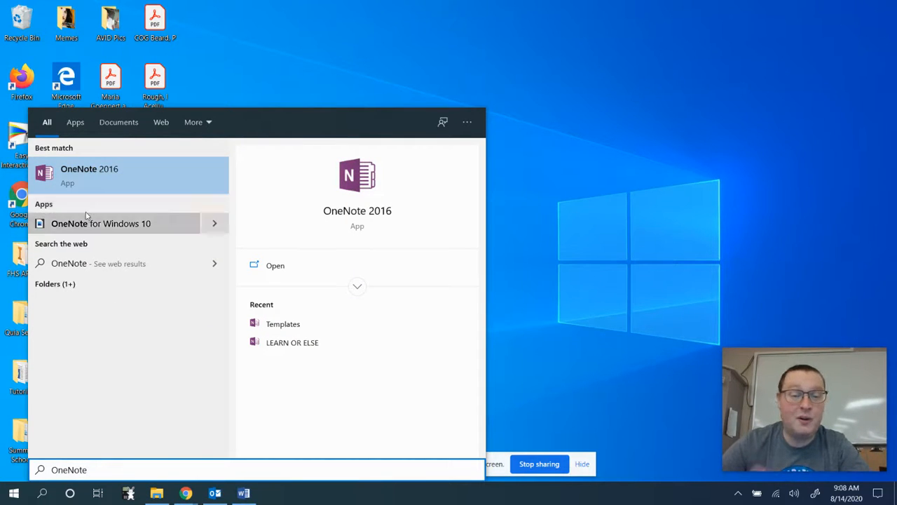
{"action": "left_click", "coordinate": [120, 186]}
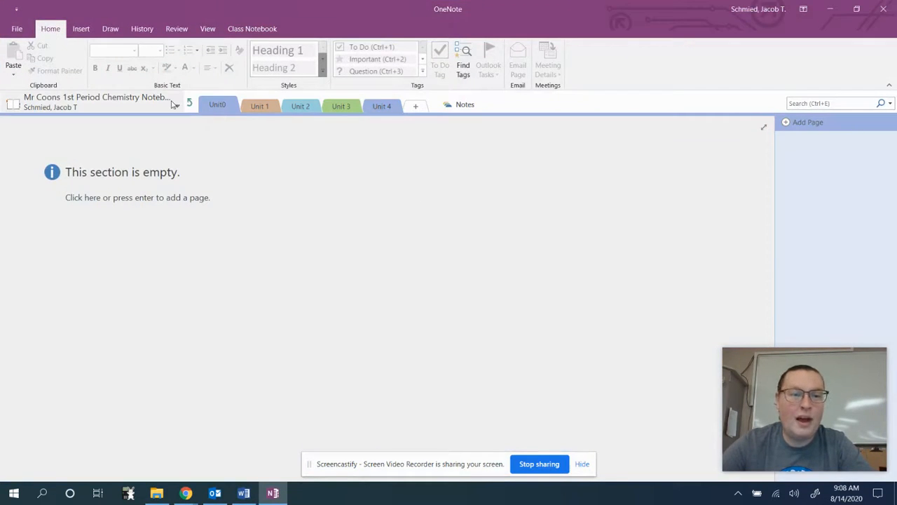
Open the 1st Period Chemistry class notebook and go to the student's own section group
{"action": "left_click", "coordinate": [98, 102]}
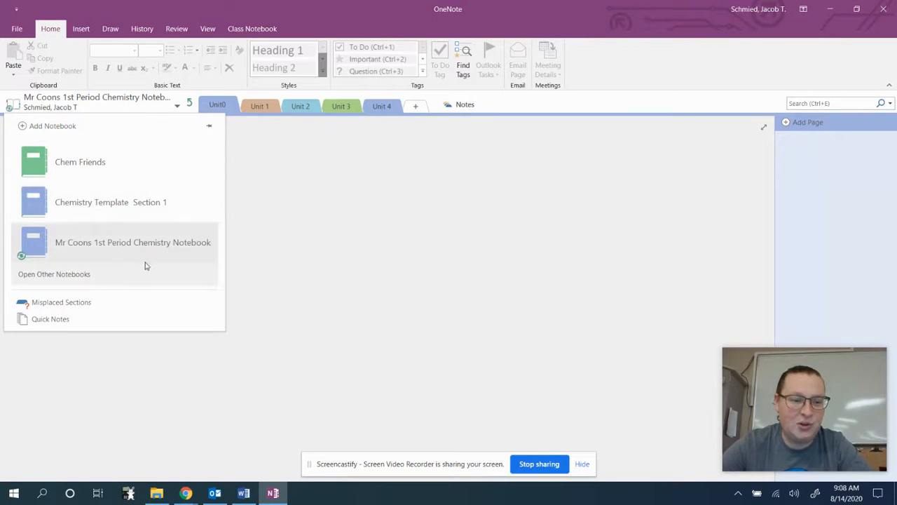
{"action": "left_click", "coordinate": [99, 250]}
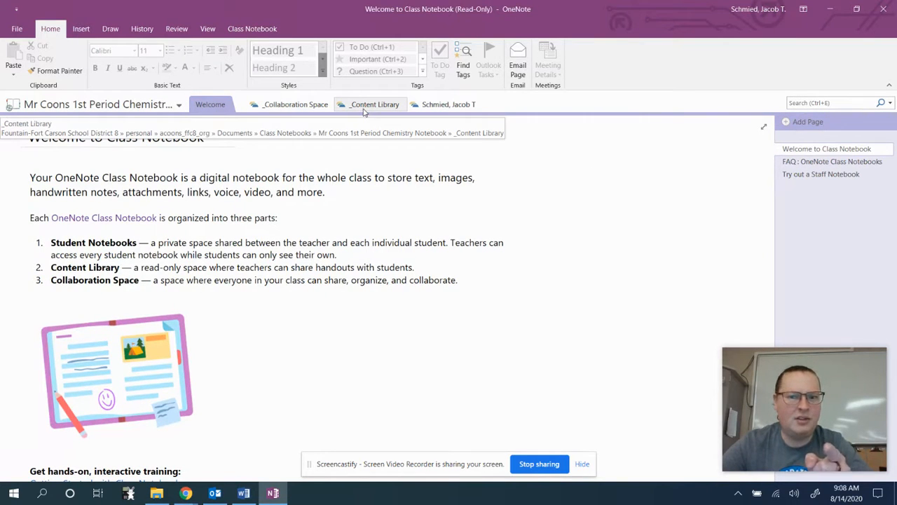
{"action": "left_click", "coordinate": [445, 106]}
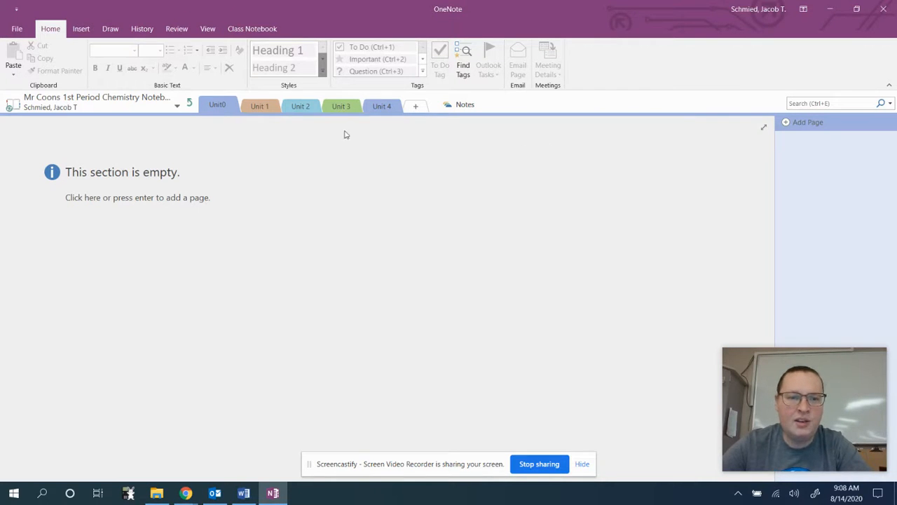
Look through the Unit 1, Unit 2 and Unit 3 sections of the student's notebook
{"action": "left_click", "coordinate": [271, 106]}
{"action": "left_click", "coordinate": [314, 107]}
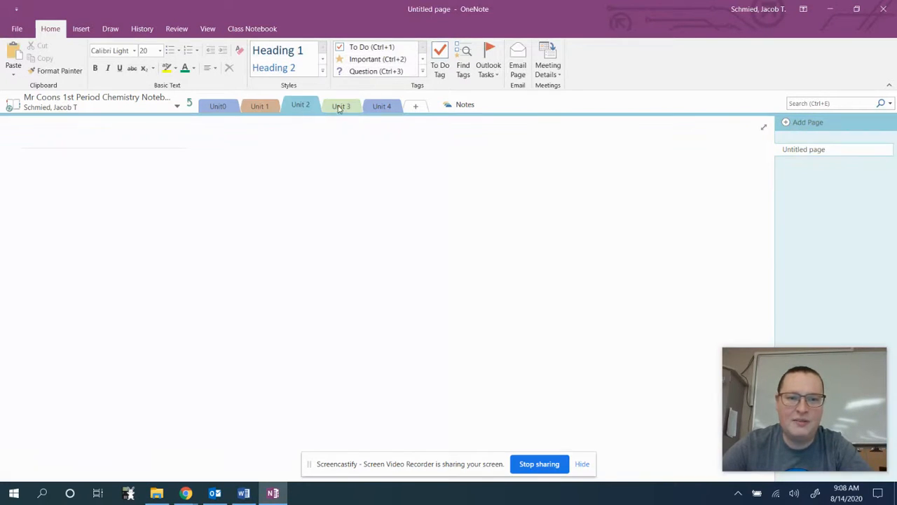
{"action": "left_click", "coordinate": [338, 106]}
Start a page in the Unit0 section and title it "Notes on Atoms"
{"action": "left_click", "coordinate": [218, 106]}
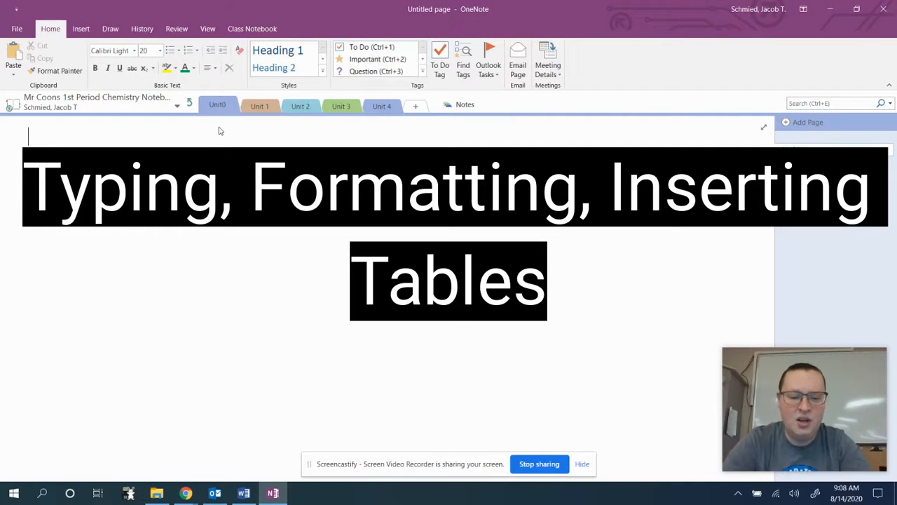
{"action": "type", "text": "Notes on "}
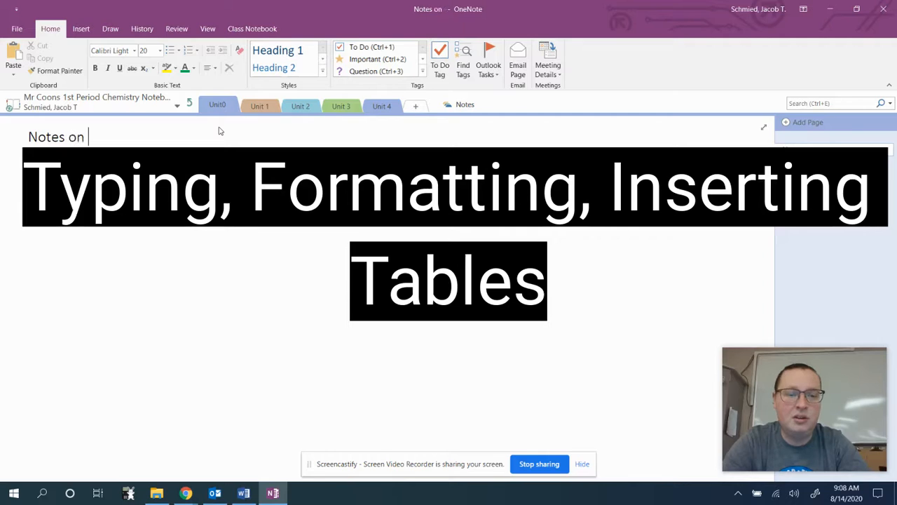
{"action": "type", "text": "Atoms"}
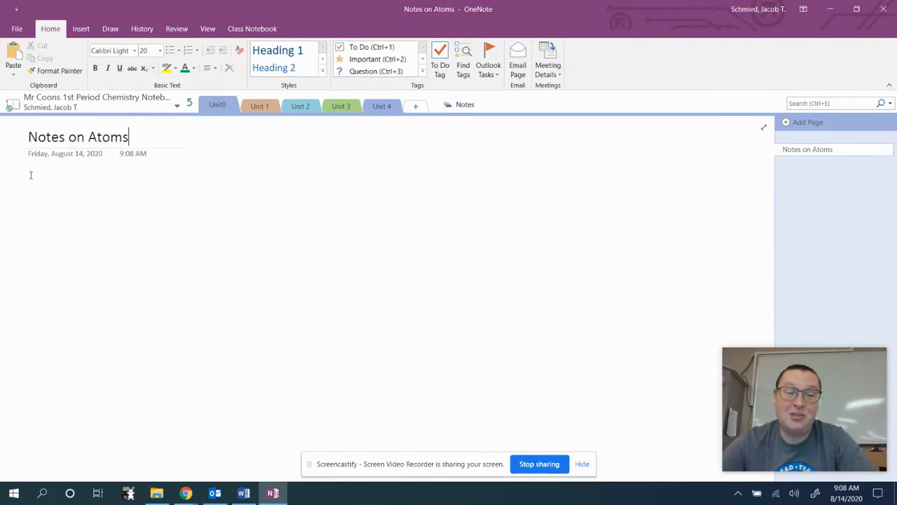
Add a note headed "Definitions" below the page title, with a bulleted list of Atoms, Nuclues and Electrons
{"action": "left_click", "coordinate": [28, 181]}
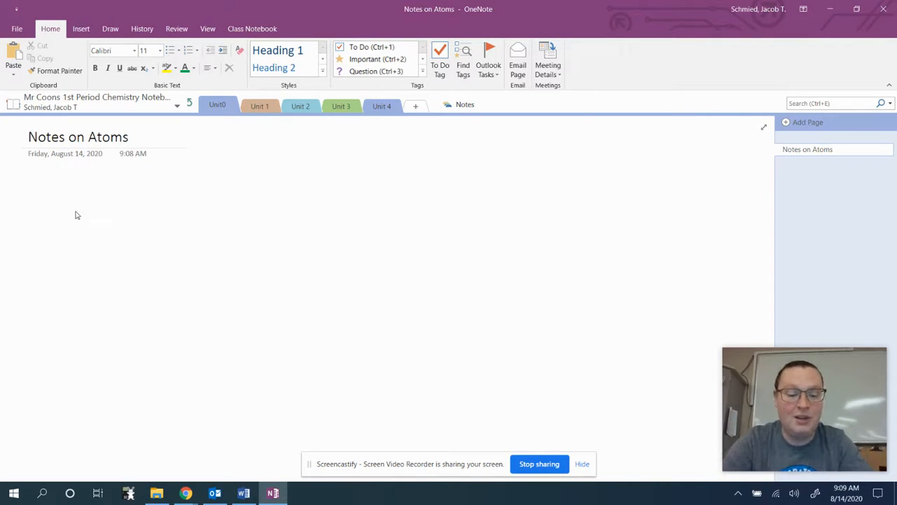
{"action": "type", "text": "Definitions"}
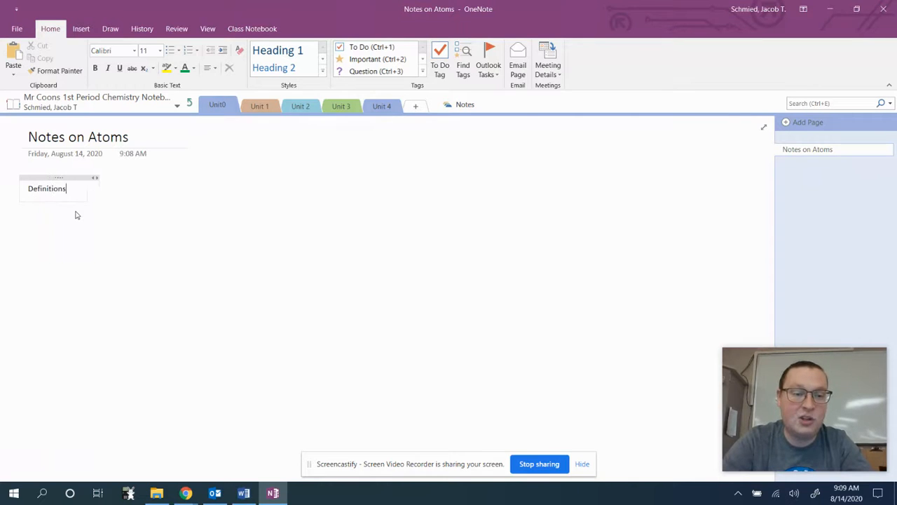
{"action": "key", "text": "Return"}
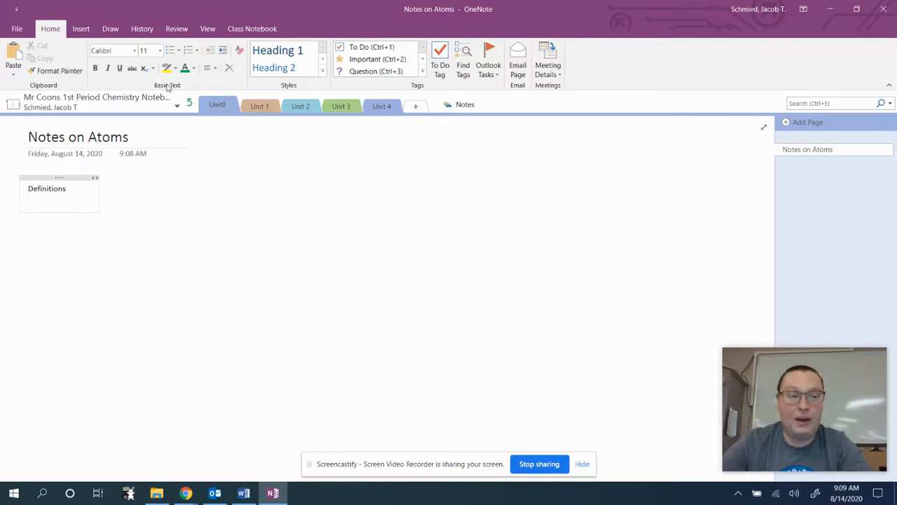
{"action": "left_click", "coordinate": [173, 50]}
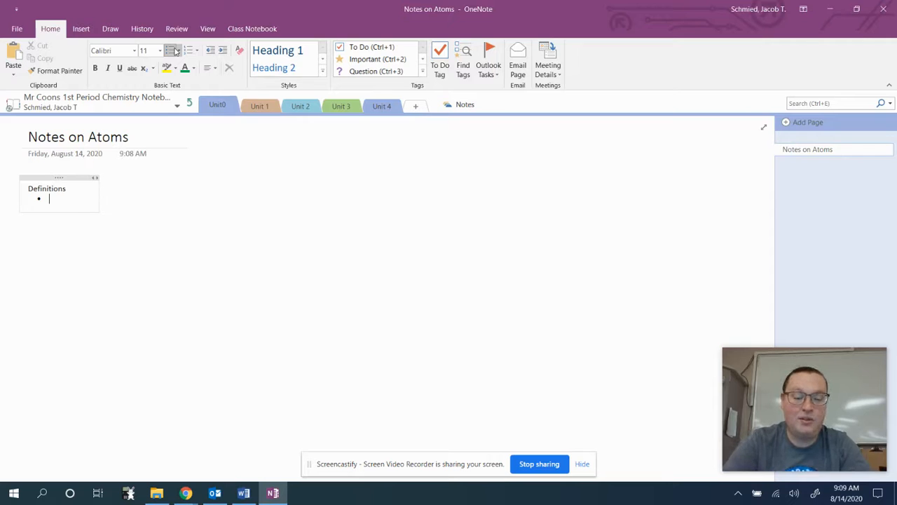
{"action": "type", "text": "Atoms"}
{"action": "key", "text": "Return"}
{"action": "type", "text": "Nu"}
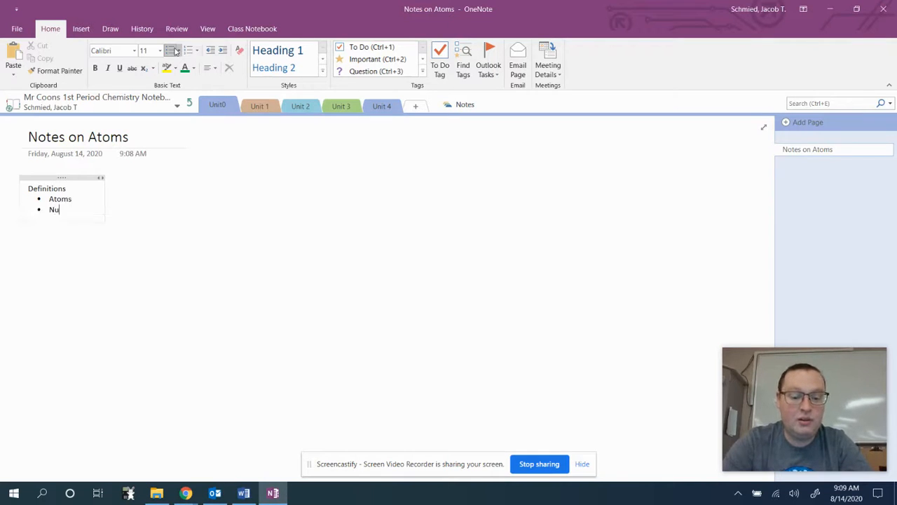
{"action": "type", "text": "clues"}
{"action": "key", "text": "Return"}
{"action": "type", "text": "Elec"}
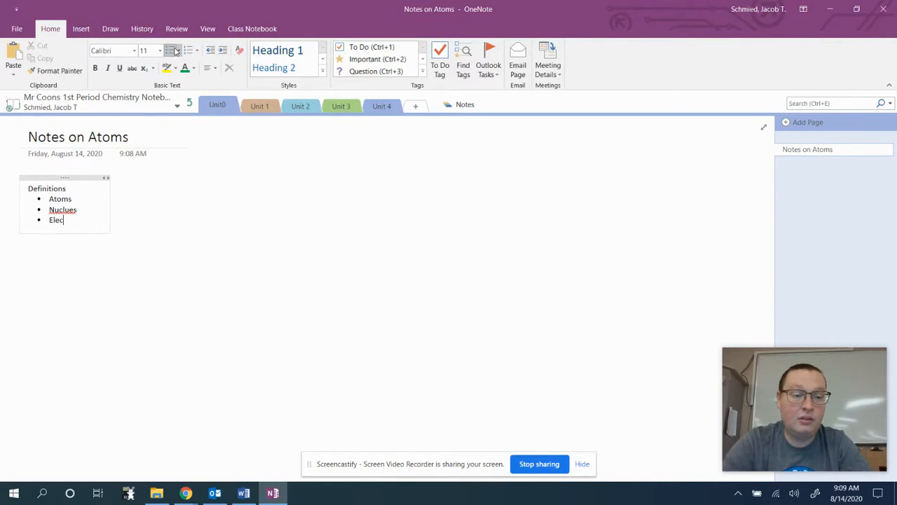
{"action": "type", "text": "trons"}
{"action": "key", "text": "Return"}
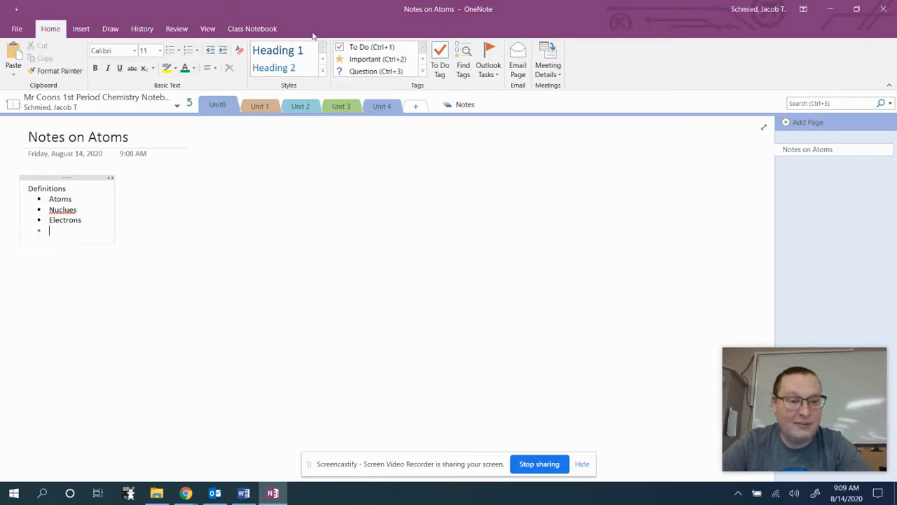
Add a separate note beside the definitions headed "Steps for my lab", with the numbered items "Wash your hands" and "Do the lab!"
{"action": "left_click", "coordinate": [351, 184]}
{"action": "left_click", "coordinate": [352, 178]}
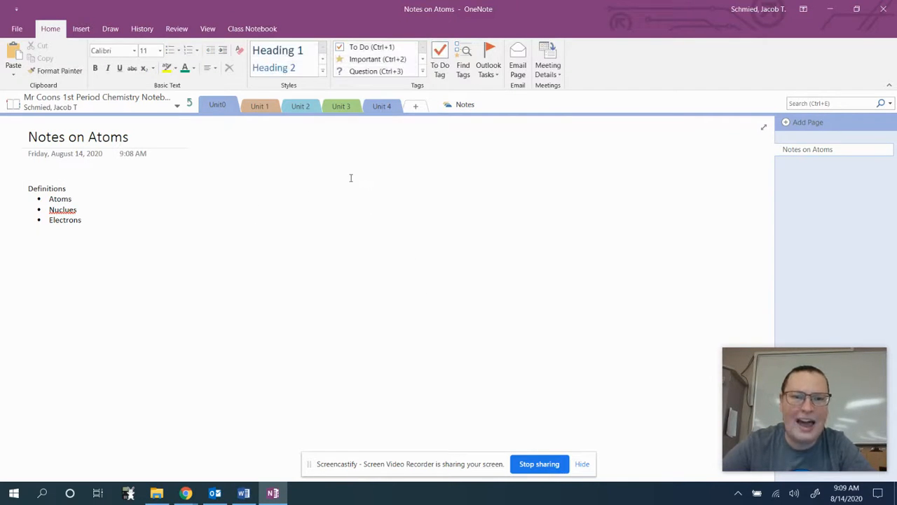
{"action": "type", "text": "Steps for my lab"}
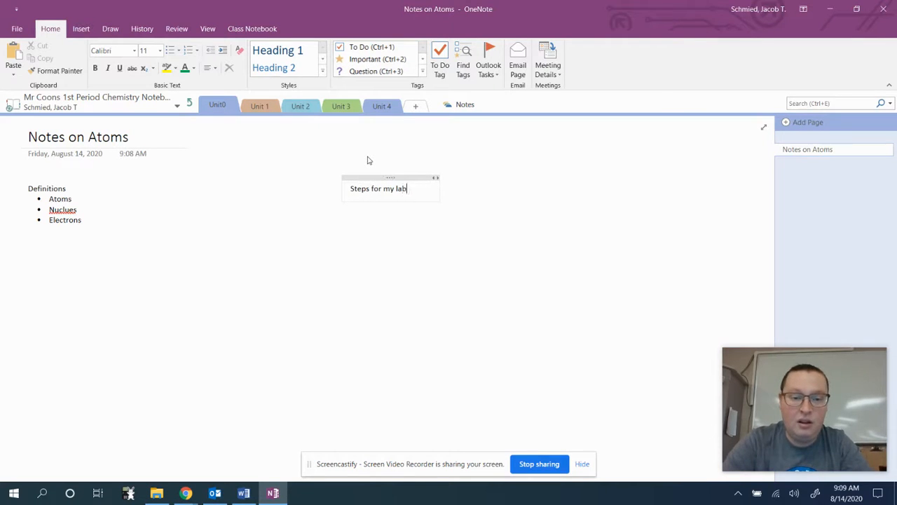
{"action": "key", "text": "Return"}
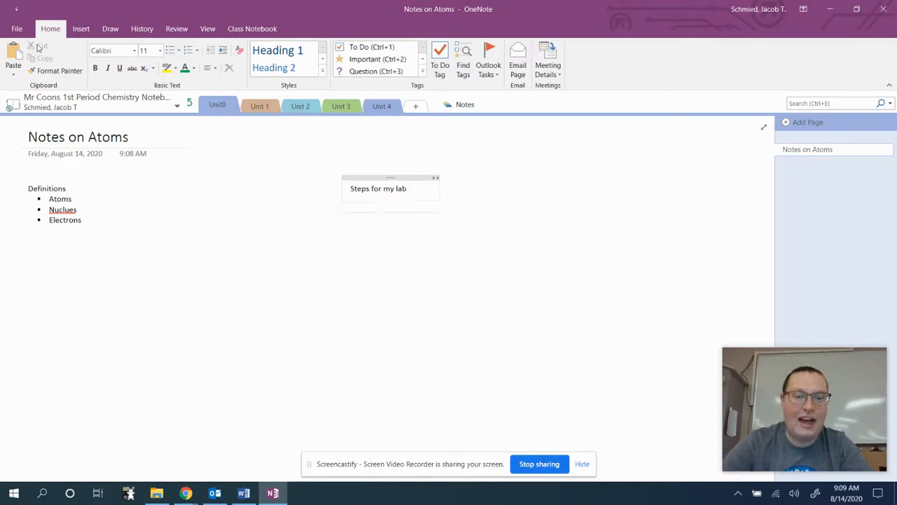
{"action": "left_click", "coordinate": [188, 52]}
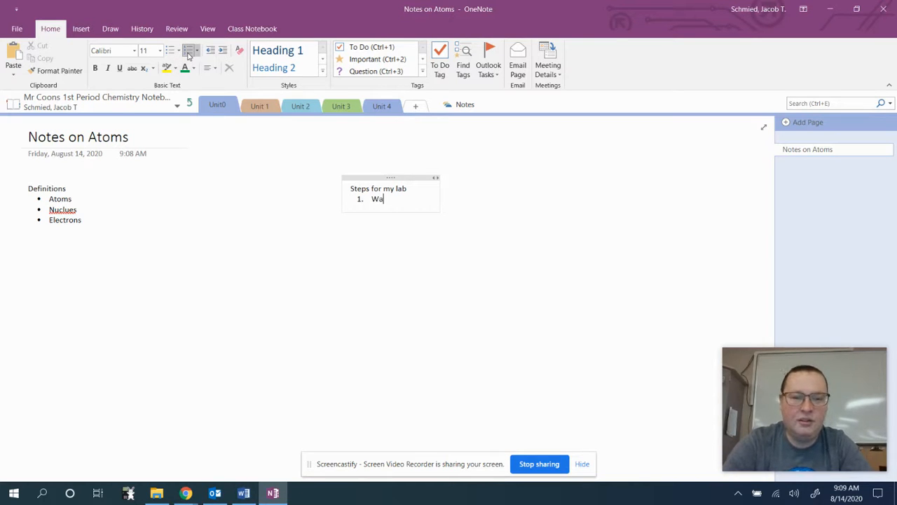
{"action": "type", "text": "Wash your hands"}
{"action": "key", "text": "Return"}
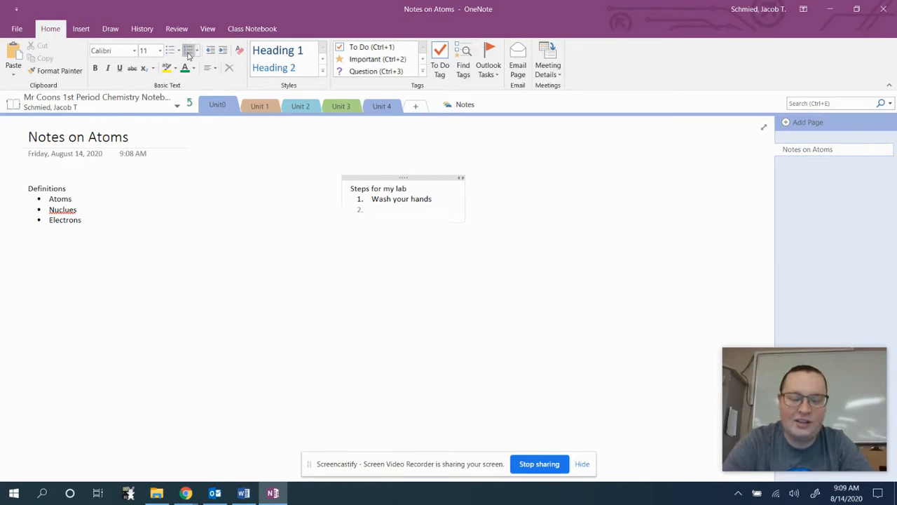
{"action": "type", "text": "Do the lab!"}
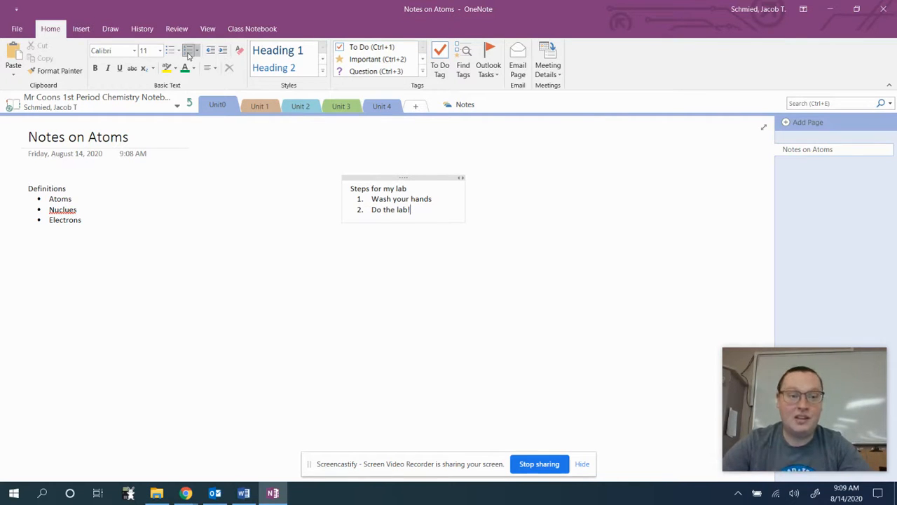
Format the word Electrons in the definitions list as bold, orange-red text with yellow highlighting
{"action": "left_click", "coordinate": [67, 188]}
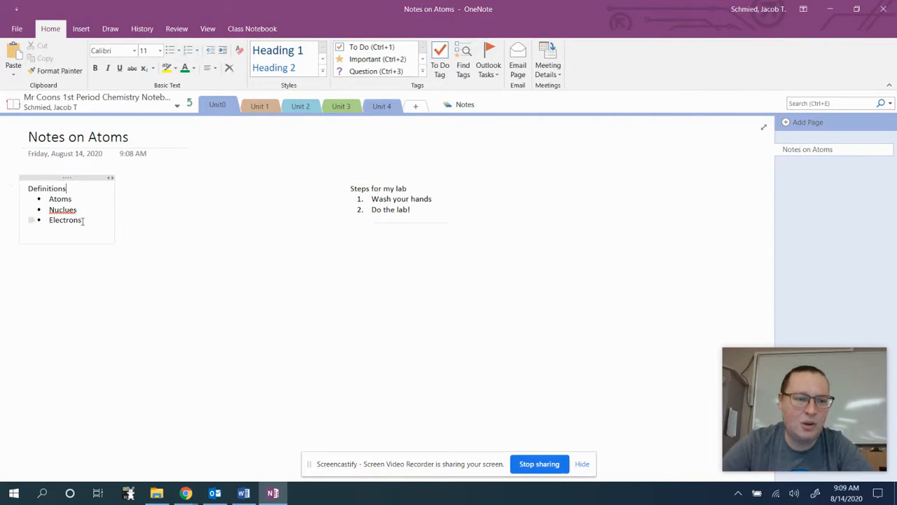
{"action": "left_click_drag", "start_coordinate": [83, 221], "coordinate": [49, 221]}
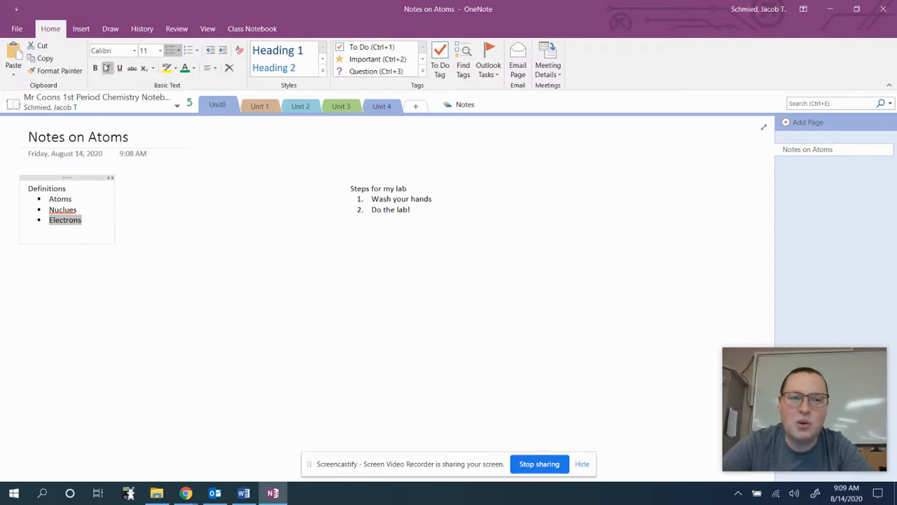
{"action": "left_click", "coordinate": [95, 68]}
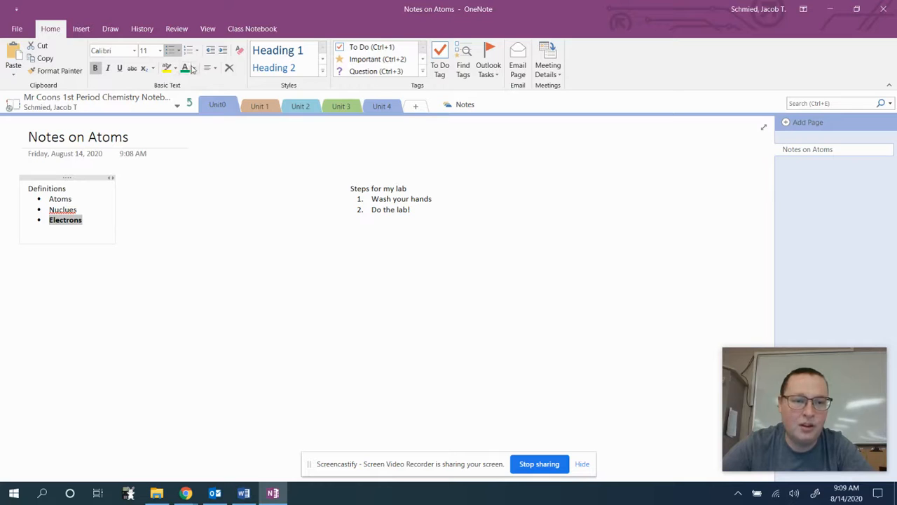
{"action": "left_click", "coordinate": [193, 68]}
{"action": "left_click", "coordinate": [241, 112]}
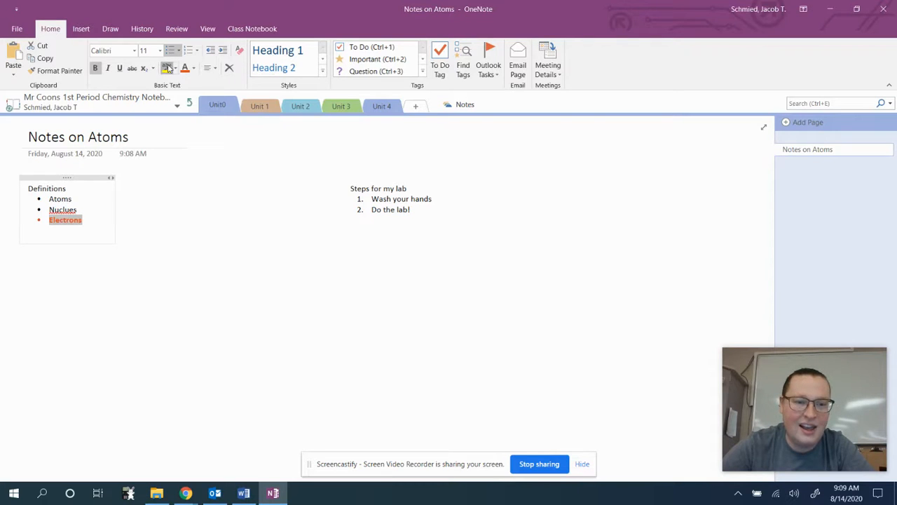
{"action": "left_click", "coordinate": [168, 68]}
{"action": "left_click", "coordinate": [197, 272]}
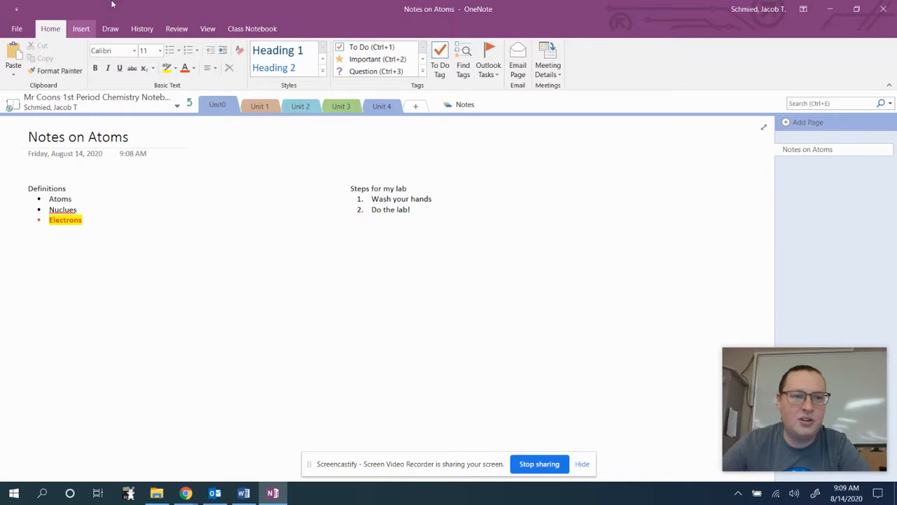
Insert a table with four columns and four rows below the definitions list
{"action": "left_click", "coordinate": [81, 29]}
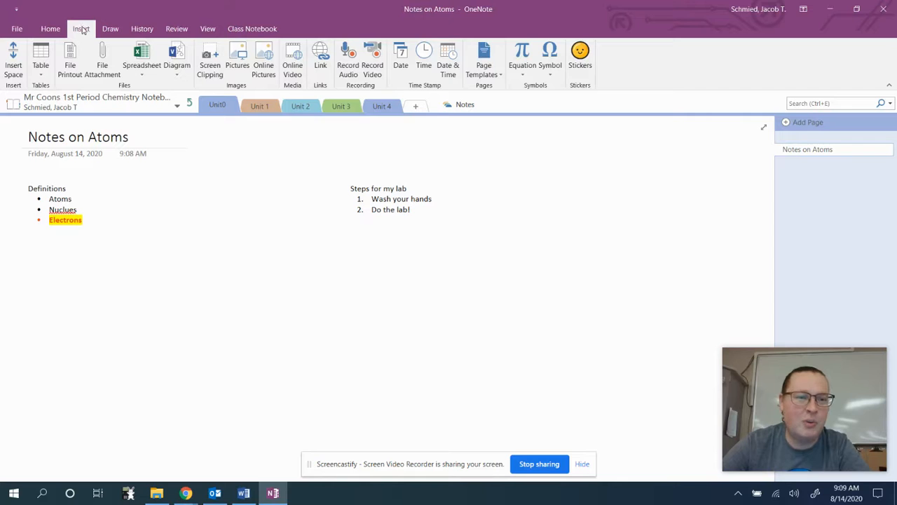
{"action": "left_click", "coordinate": [40, 56]}
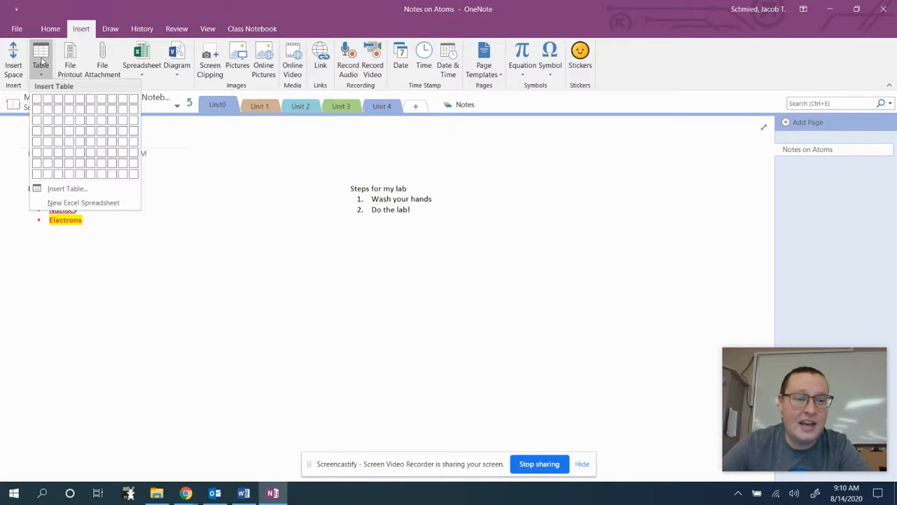
{"action": "left_click", "coordinate": [69, 133]}
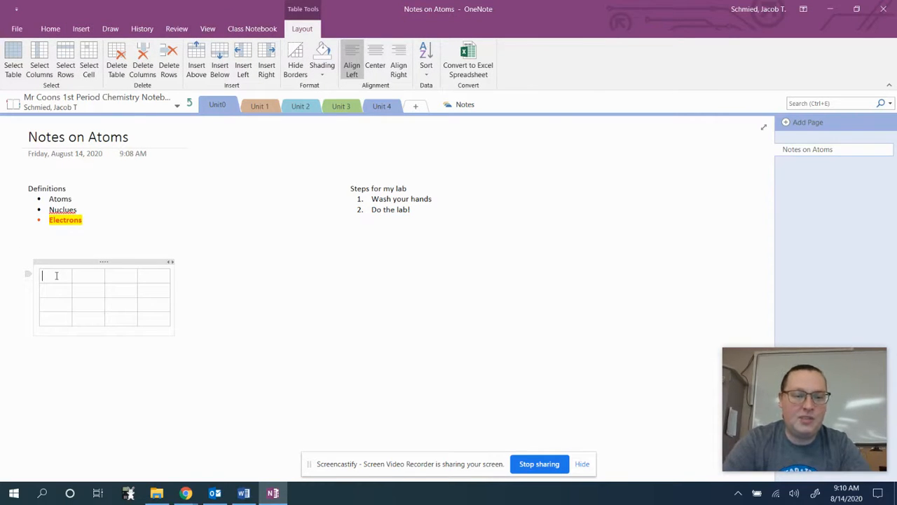
Fill the first three header cells of the new table with Trials, Time and Amount of gas produced
{"action": "type", "text": "Tir"}
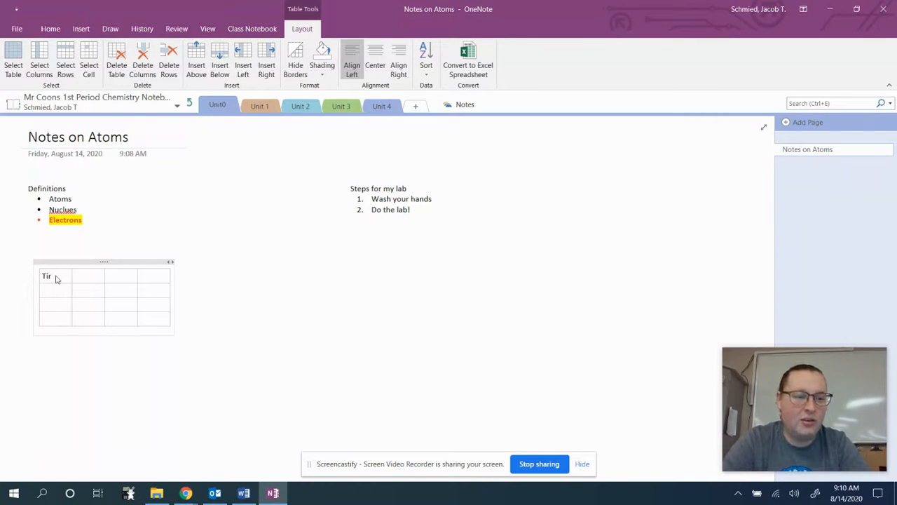
{"action": "key", "text": "BackSpace"}
{"action": "key", "text": "BackSpace"}
{"action": "type", "text": "rials"}
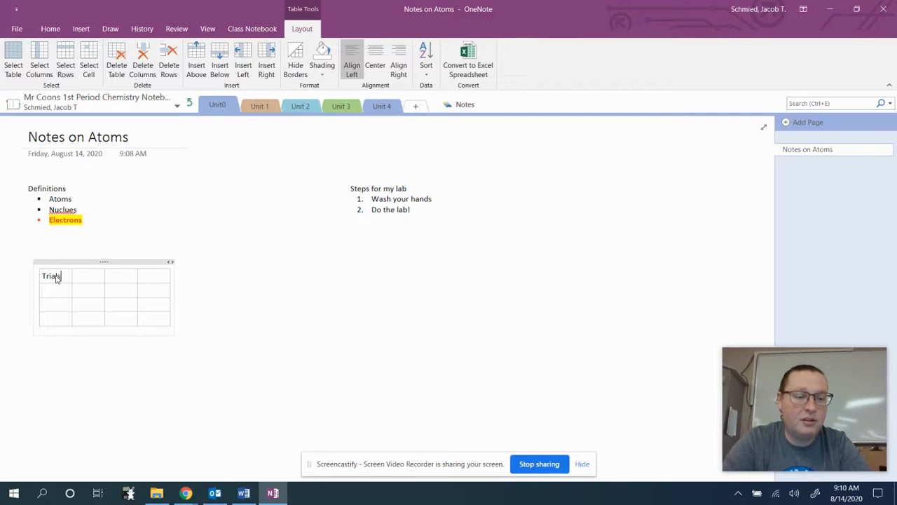
{"action": "key", "text": "Tab"}
{"action": "type", "text": "Time"}
{"action": "key", "text": "Tab"}
{"action": "type", "text": "Amoun"}
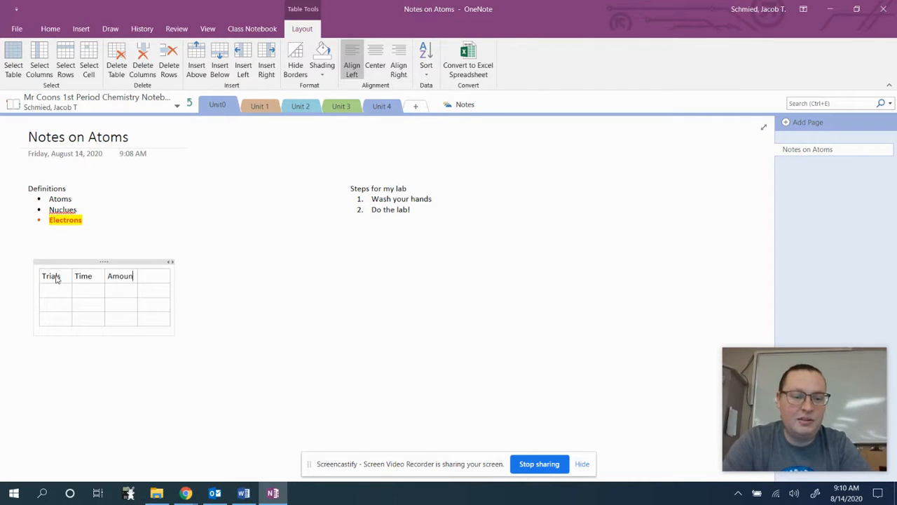
{"action": "type", "text": "t of gas produc"}
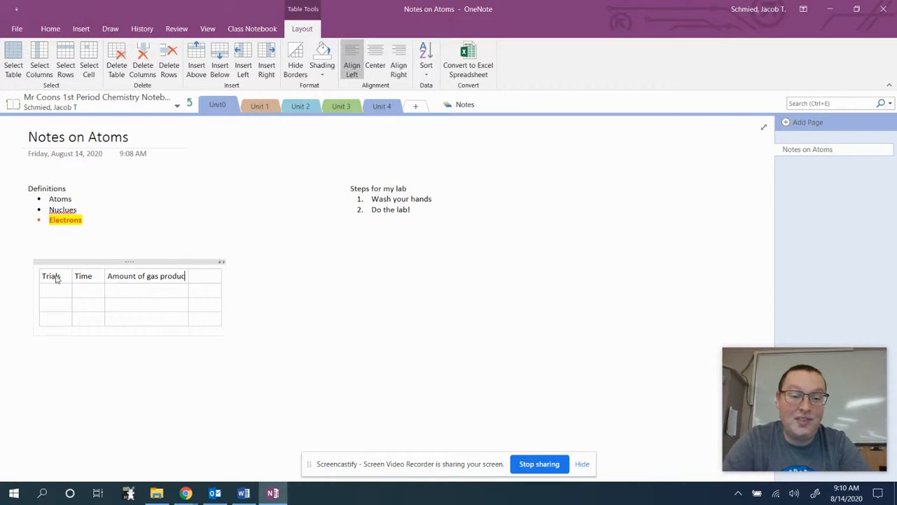
{"action": "type", "text": "ed"}
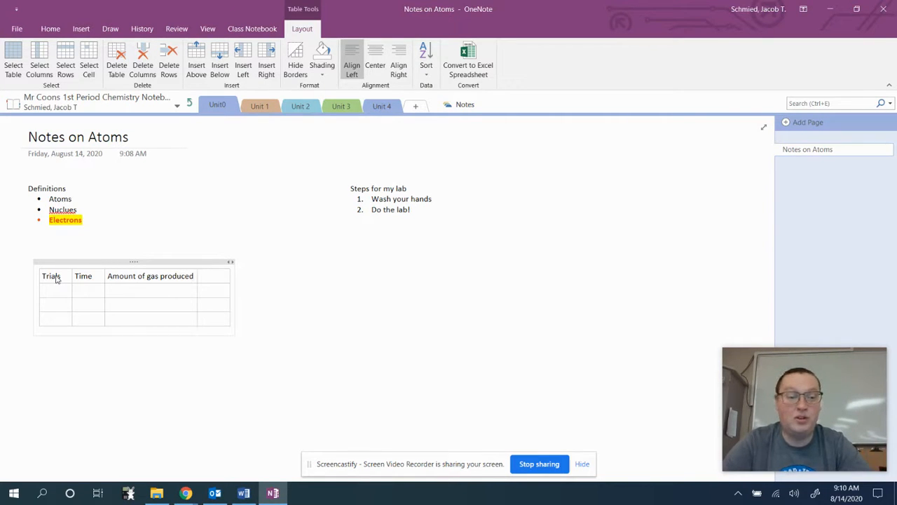
Number the three rows under the Trials heading 1, 2 and 3
{"action": "left_click", "coordinate": [59, 292]}
{"action": "type", "text": "1"}
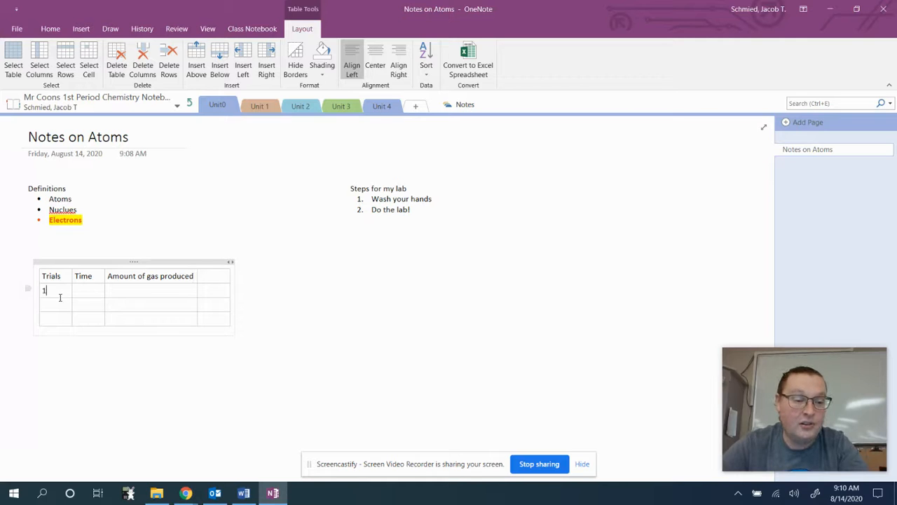
{"action": "left_click", "coordinate": [58, 306]}
{"action": "type", "text": "2"}
{"action": "left_click", "coordinate": [61, 321]}
{"action": "type", "text": "3"}
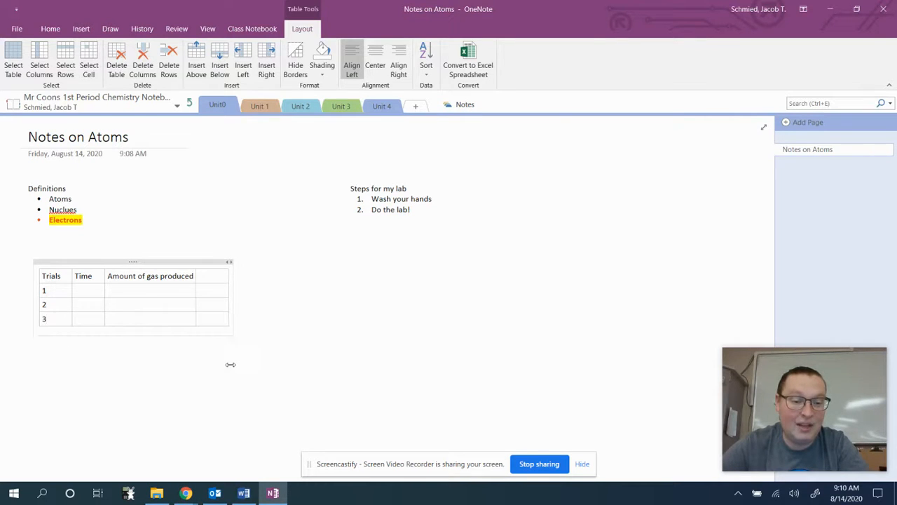
{"action": "left_click", "coordinate": [503, 331]}
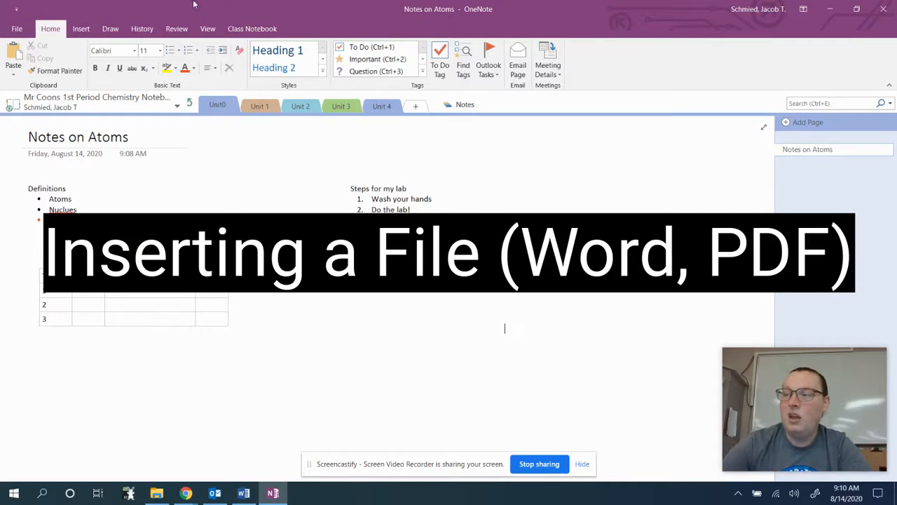
Add a new page to the Unit0 section and title it "BEST ESSAY EVER"
{"action": "left_click", "coordinate": [80, 29]}
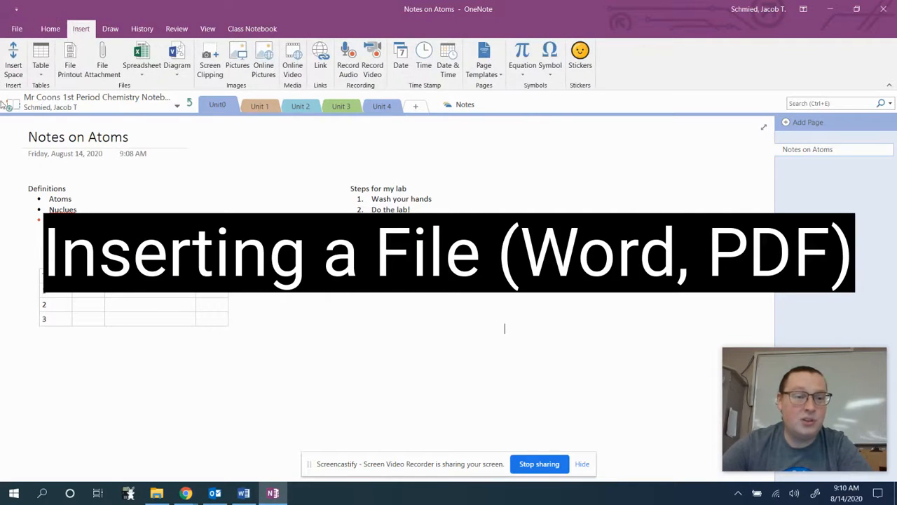
{"action": "left_click", "coordinate": [799, 122]}
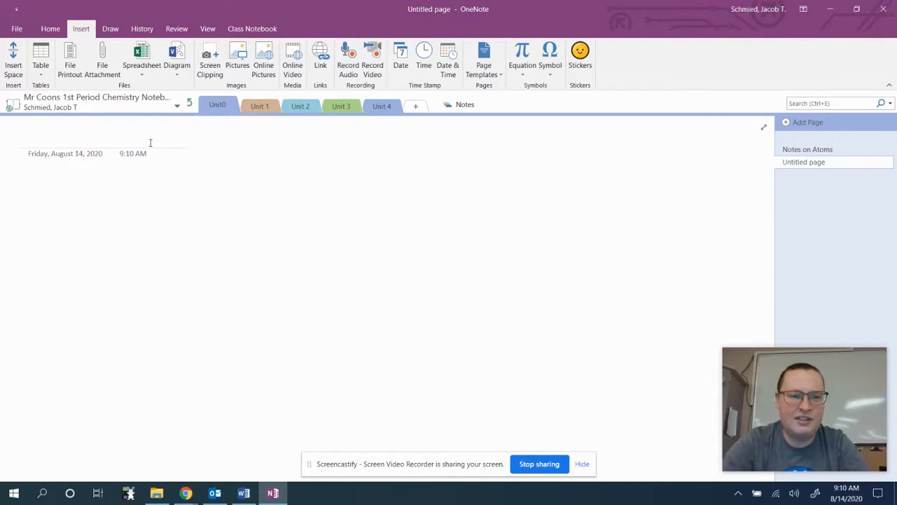
{"action": "type", "text": "BEST ESSAY EVER"}
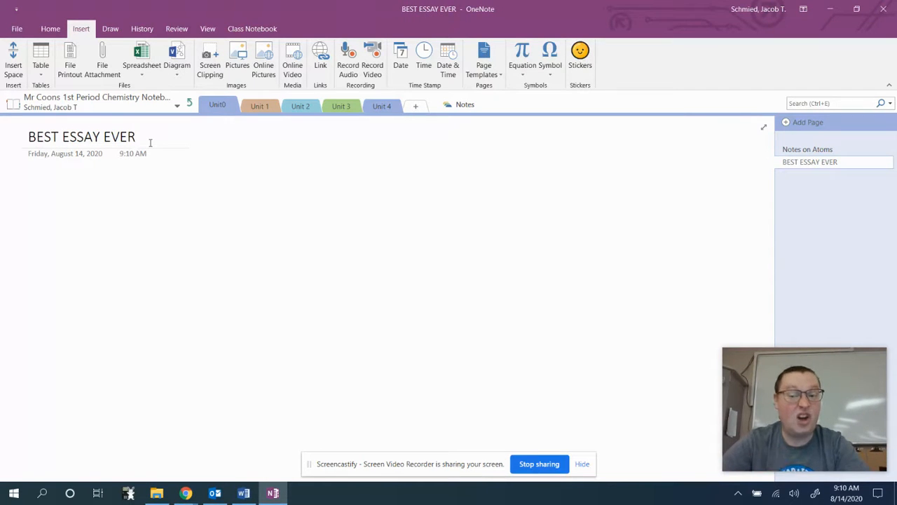
{"action": "key", "text": "Return"}
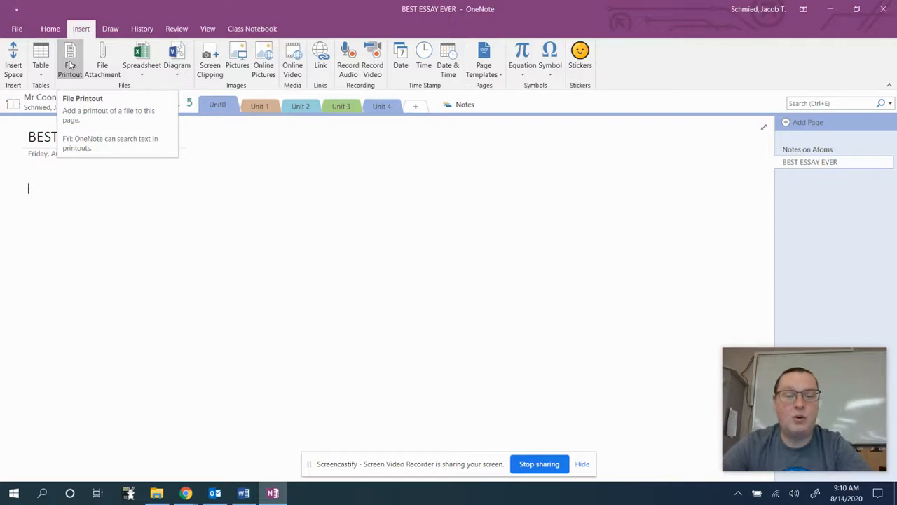
Insert a file printout of the BEST ESSAY EVER Word document from the Desktop folder below the page title
{"action": "left_click", "coordinate": [71, 65]}
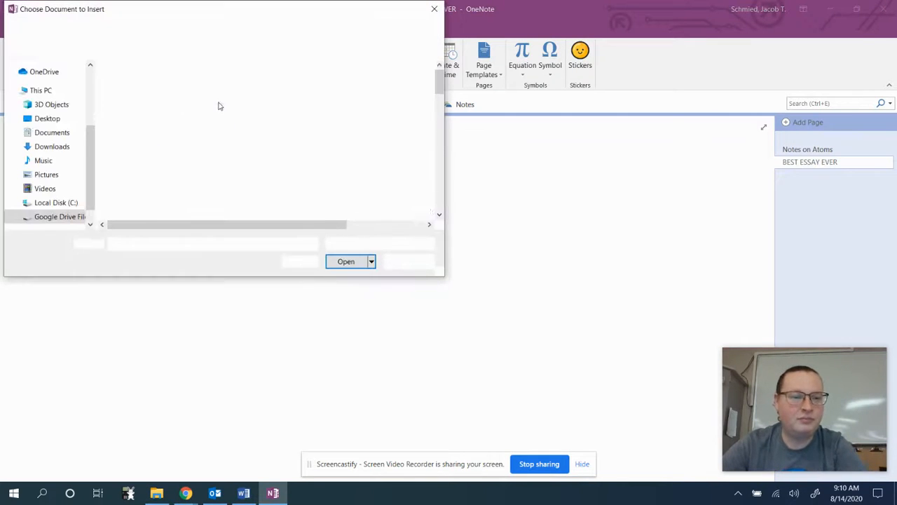
{"action": "left_click", "coordinate": [58, 133]}
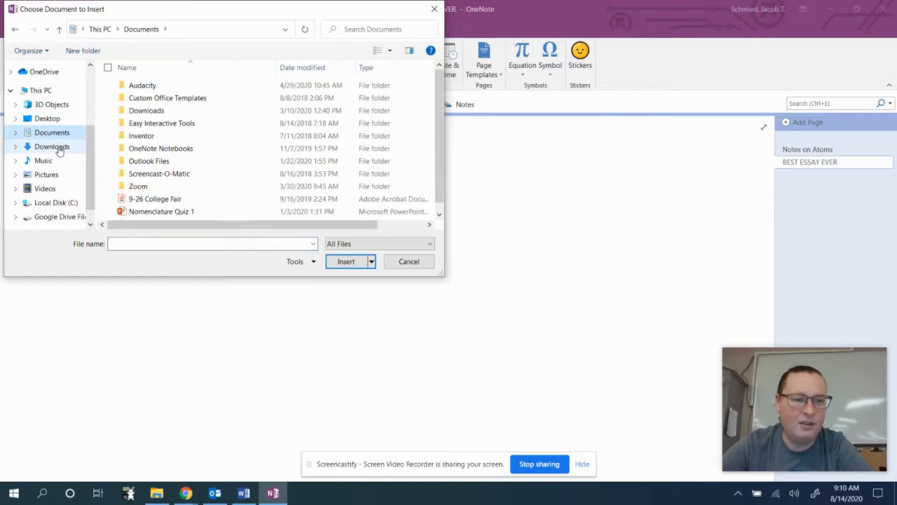
{"action": "left_click", "coordinate": [52, 146]}
{"action": "left_click", "coordinate": [49, 119]}
{"action": "scroll", "coordinate": [201, 122], "scroll_direction": "down", "scroll_amount": 5}
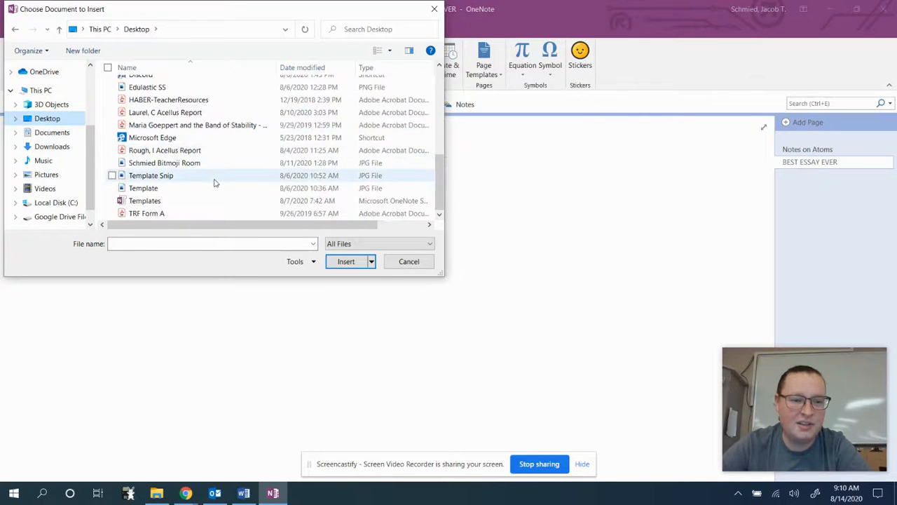
{"action": "scroll", "coordinate": [215, 182], "scroll_direction": "up", "scroll_amount": 2}
{"action": "left_click", "coordinate": [192, 83]}
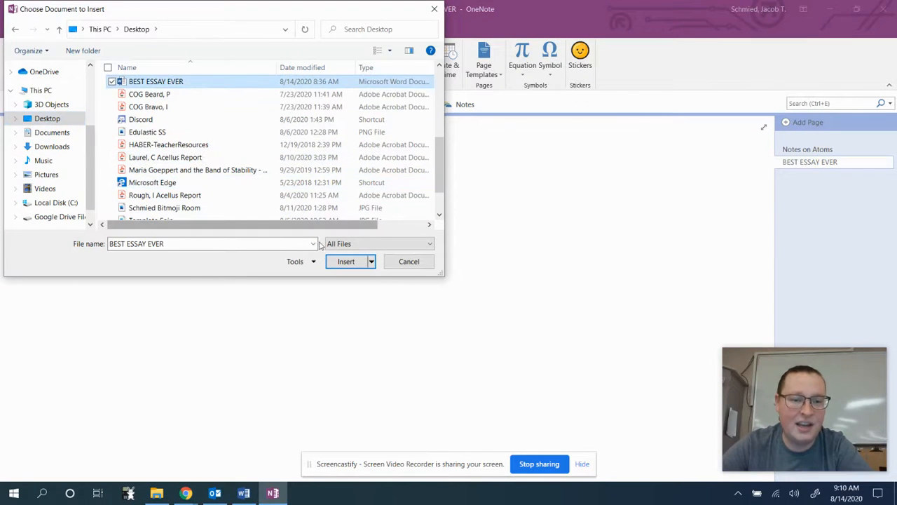
{"action": "left_click", "coordinate": [338, 261]}
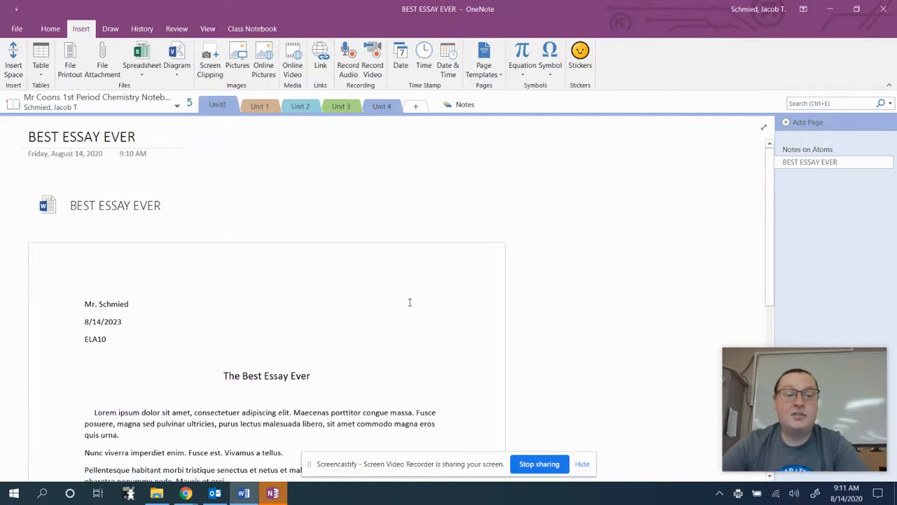
{"action": "scroll", "coordinate": [410, 302], "scroll_direction": "down", "scroll_amount": 10}
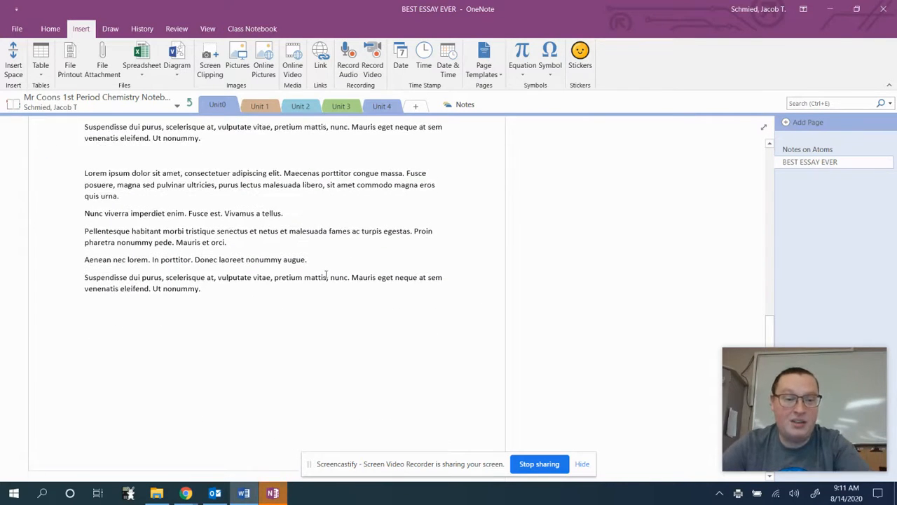
{"action": "scroll", "coordinate": [326, 274], "scroll_direction": "up", "scroll_amount": 3}
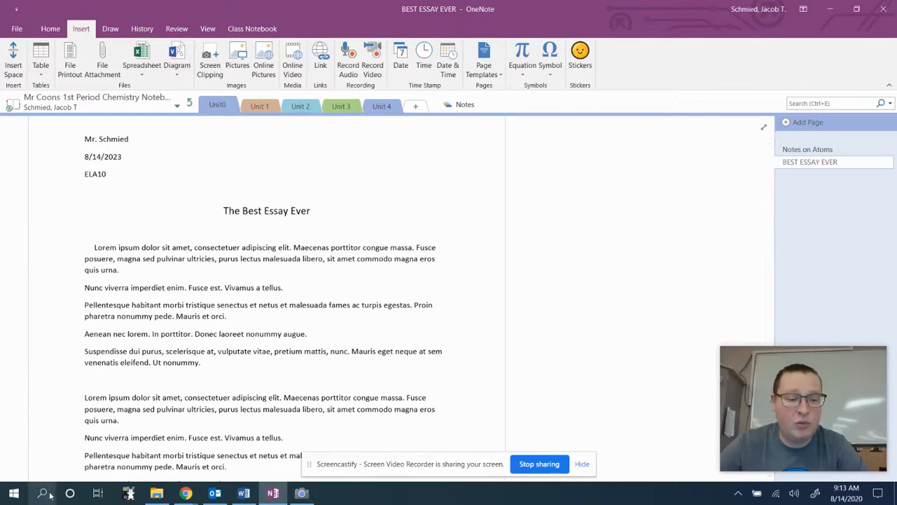
Search the computer for the Camera app, open it and view the photo of the handwritten notes
{"action": "left_click", "coordinate": [42, 493]}
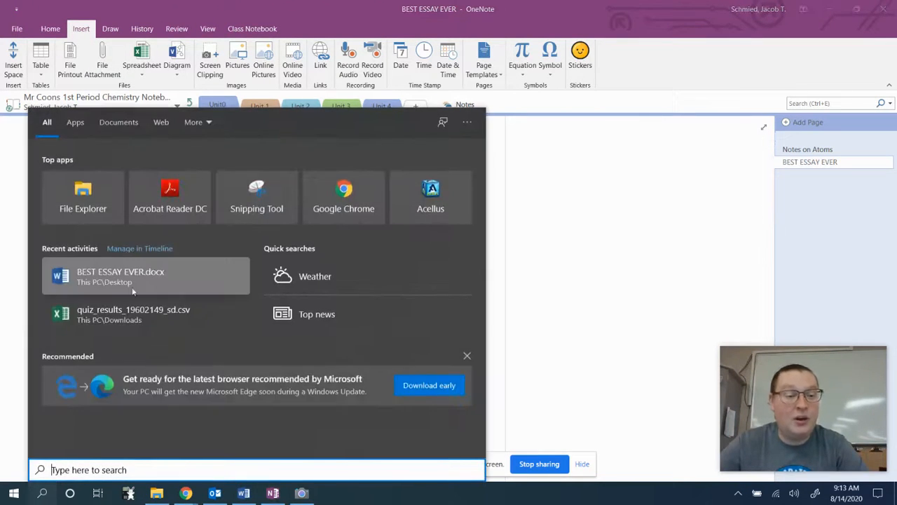
{"action": "type", "text": "Camre"}
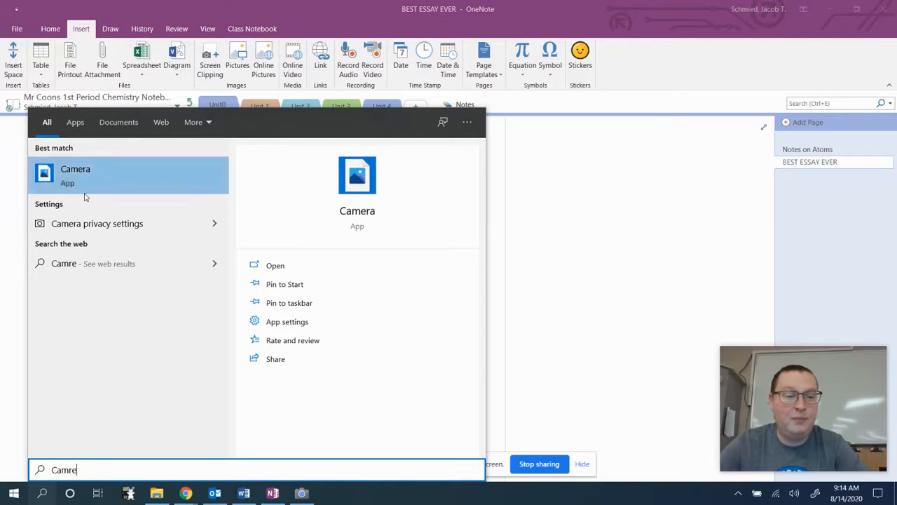
{"action": "left_click", "coordinate": [113, 161]}
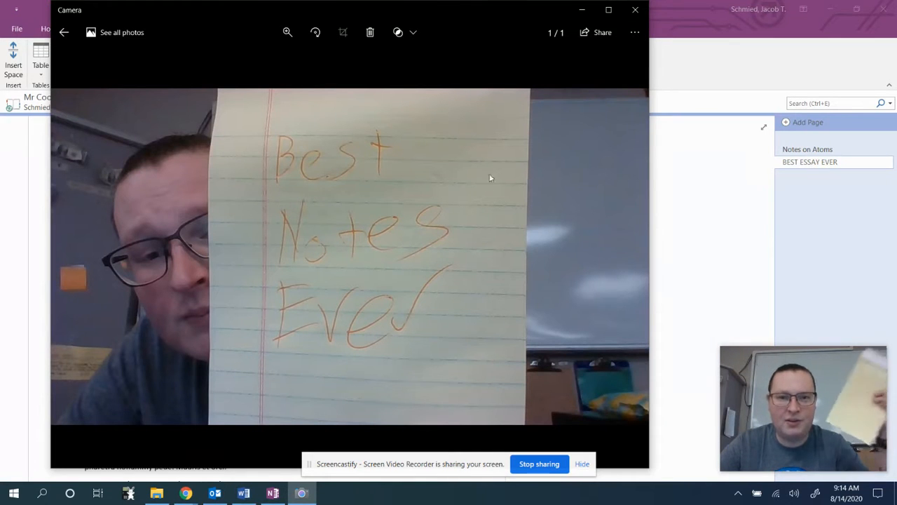
Return to OneNote and add a new page titled "BEST NOTES EVER" to the Unit0 section
{"action": "left_click", "coordinate": [716, 251]}
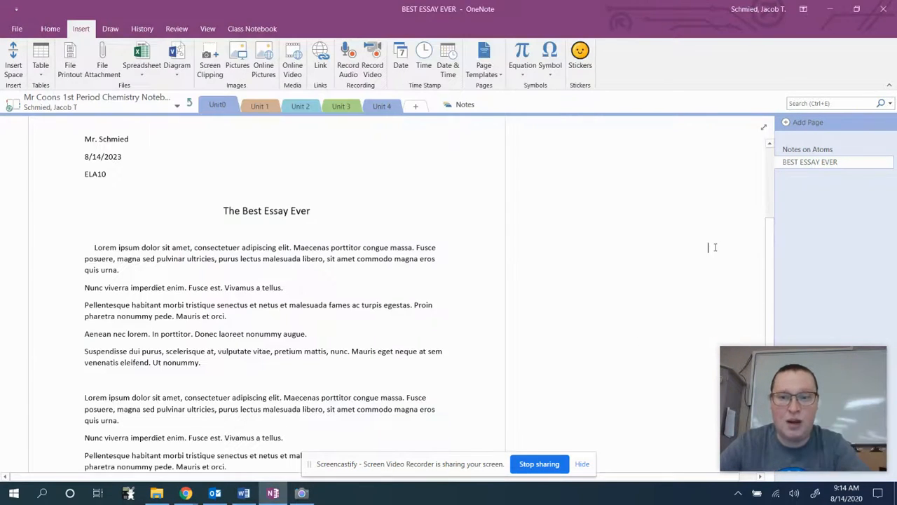
{"action": "left_click", "coordinate": [796, 122]}
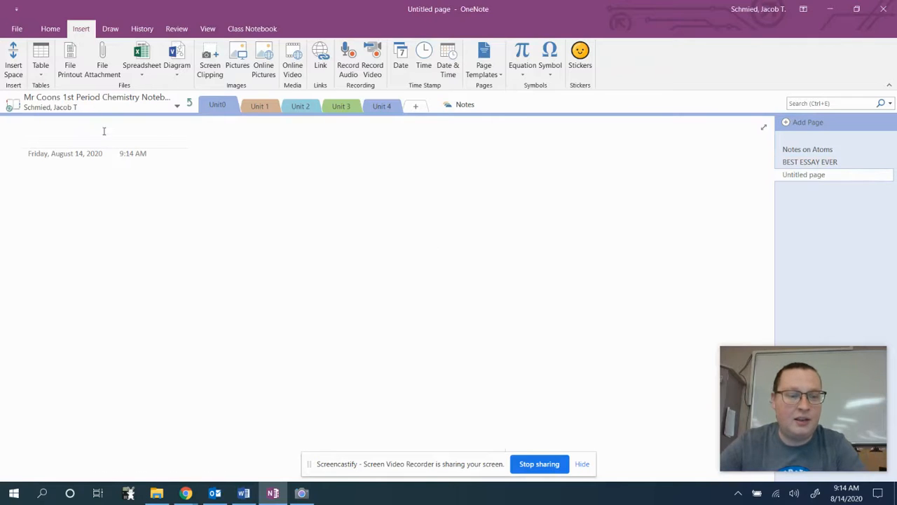
{"action": "type", "text": "BEST N"}
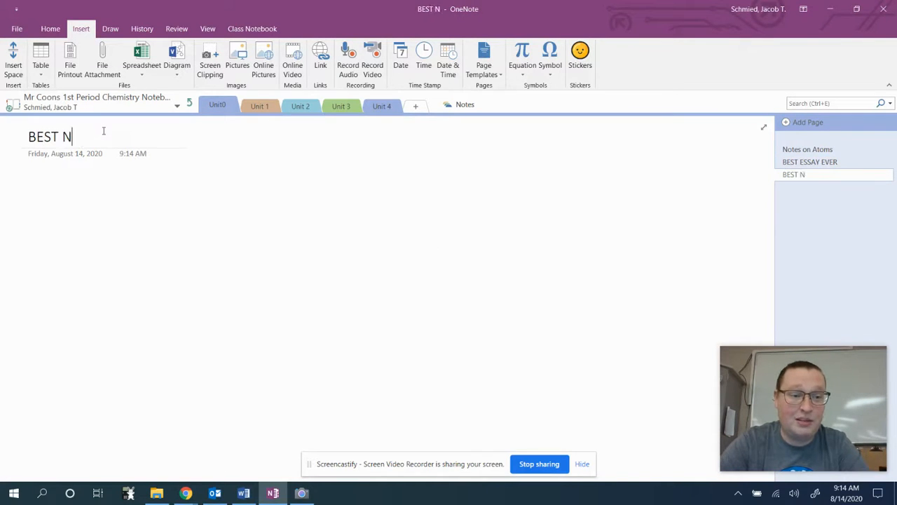
{"action": "type", "text": "OTES EVER"}
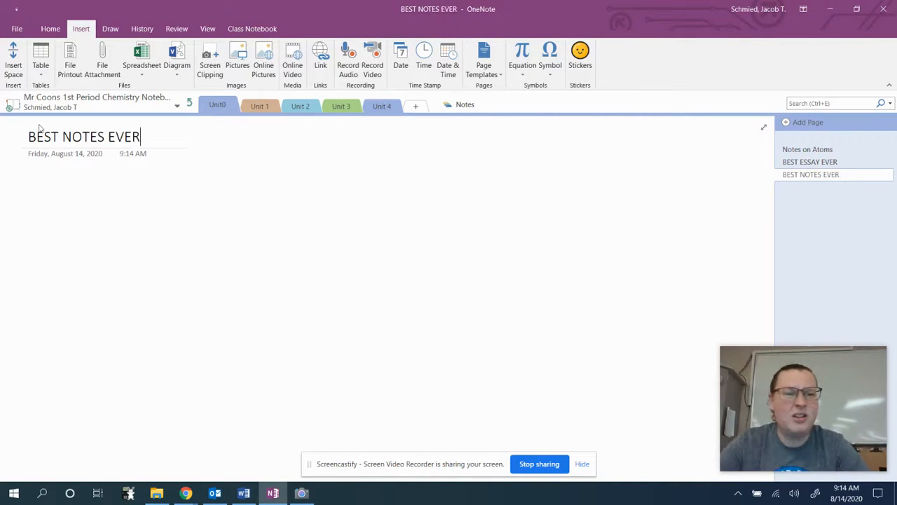
{"action": "left_click", "coordinate": [56, 181]}
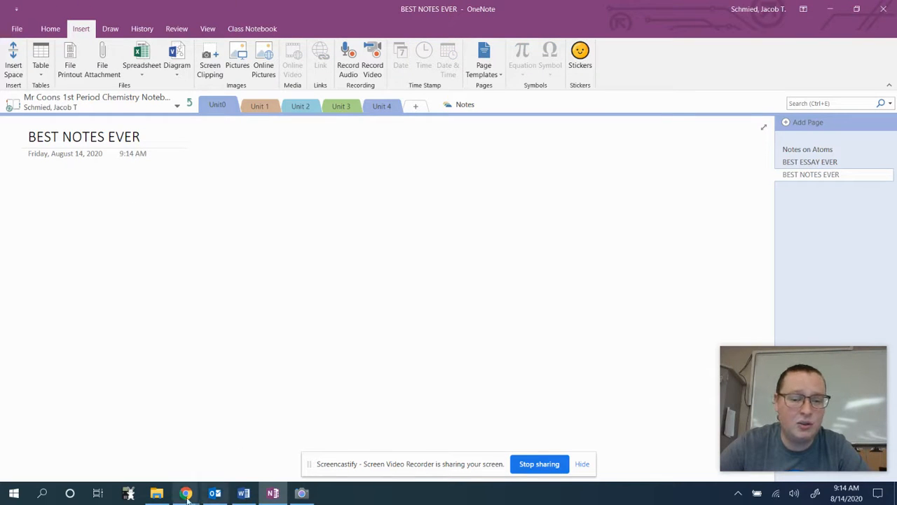
{"action": "mouse_move", "coordinate": [186, 492]}
{"action": "left_click", "coordinate": [98, 443]}
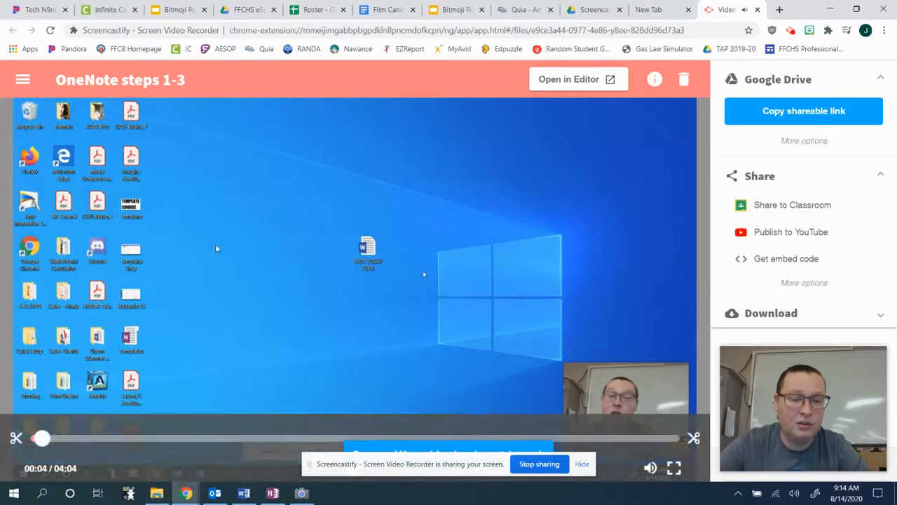
{"action": "left_click", "coordinate": [268, 495]}
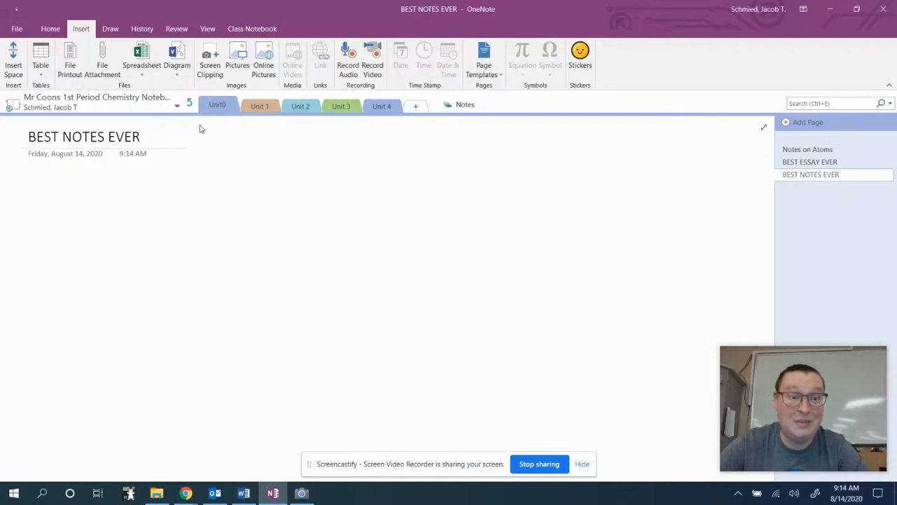
Insert the picture WIN_20200814_09_12_45_Pro from the Camera Roll folder below the page title
{"action": "left_click", "coordinate": [98, 194]}
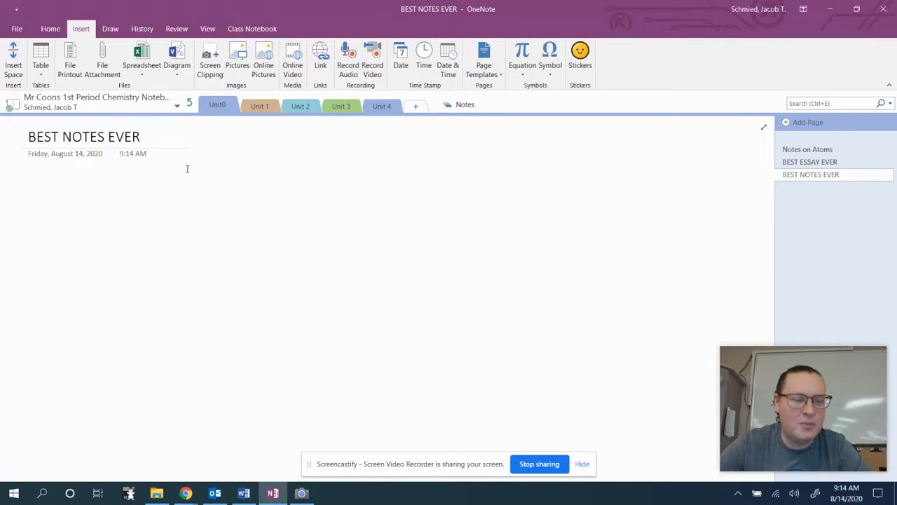
{"action": "left_click", "coordinate": [239, 59]}
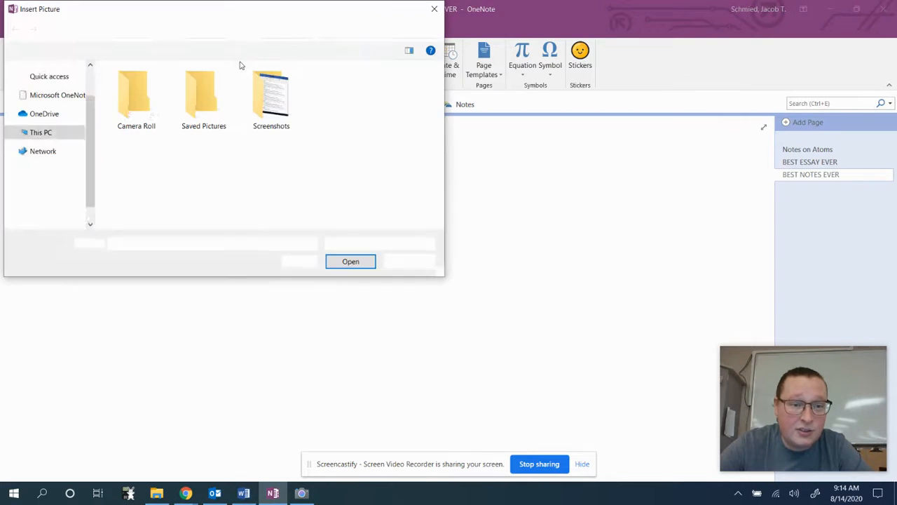
{"action": "left_click", "coordinate": [135, 106]}
{"action": "double_click", "coordinate": [134, 107]}
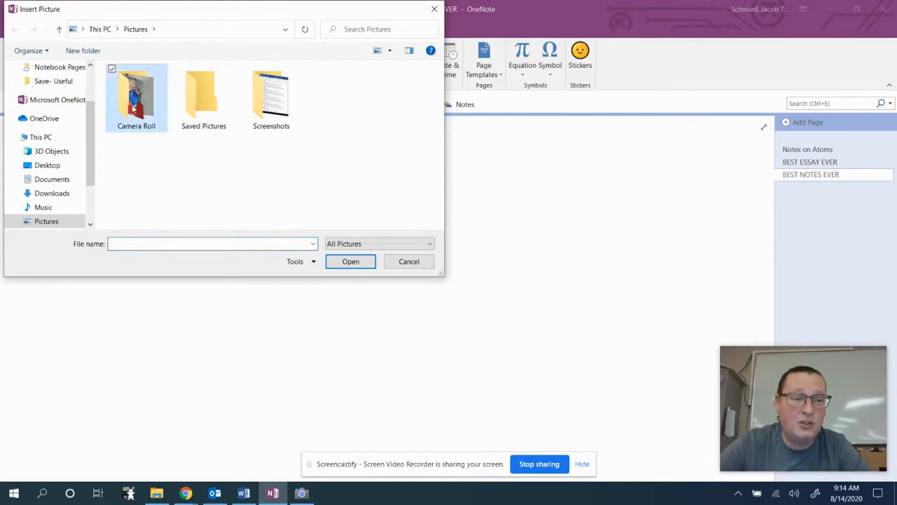
{"action": "left_click", "coordinate": [338, 183]}
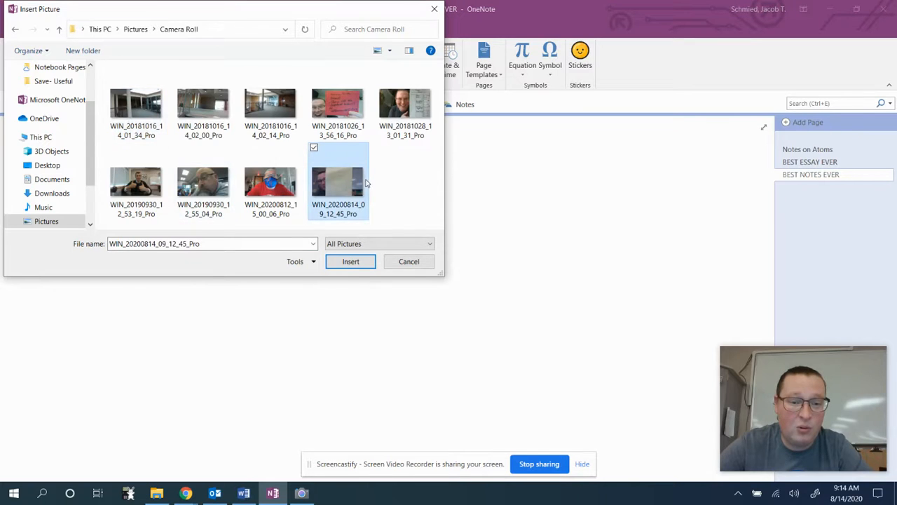
{"action": "left_click", "coordinate": [351, 262]}
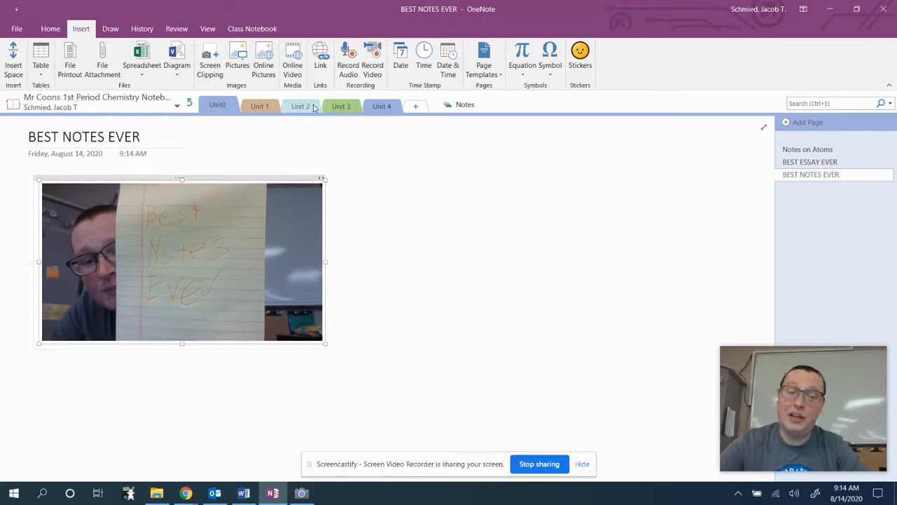
{"action": "left_click", "coordinate": [390, 194]}
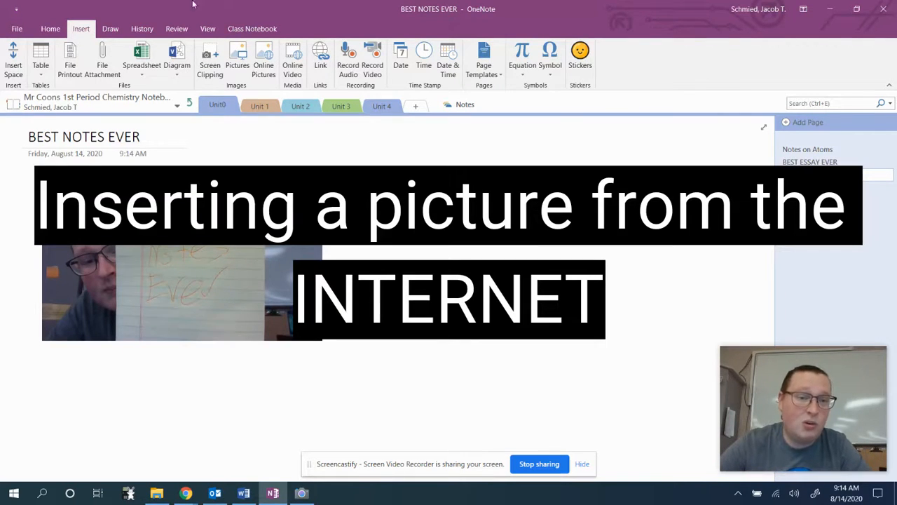
Search the online pictures for "Women's Suffage" and insert the Woman Suffrage Headquarters storefront photo on the page
{"action": "left_click", "coordinate": [265, 66]}
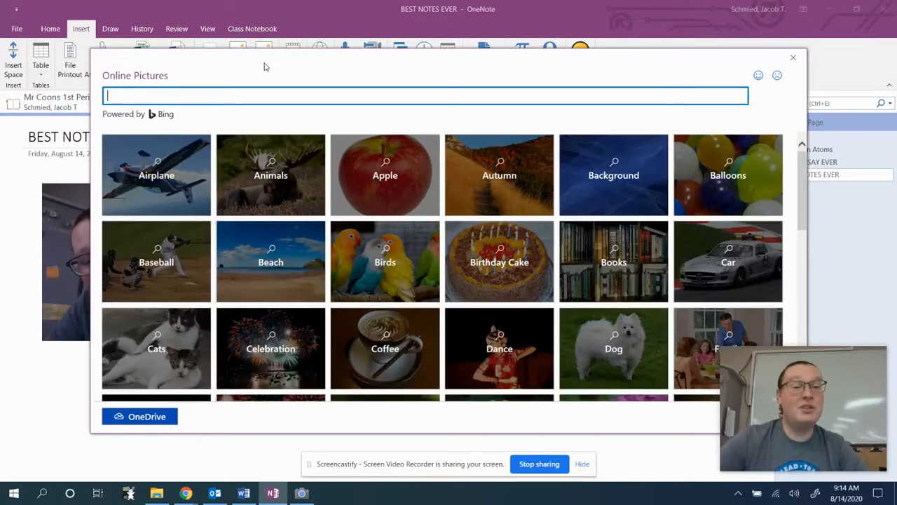
{"action": "type", "text": "Women"}
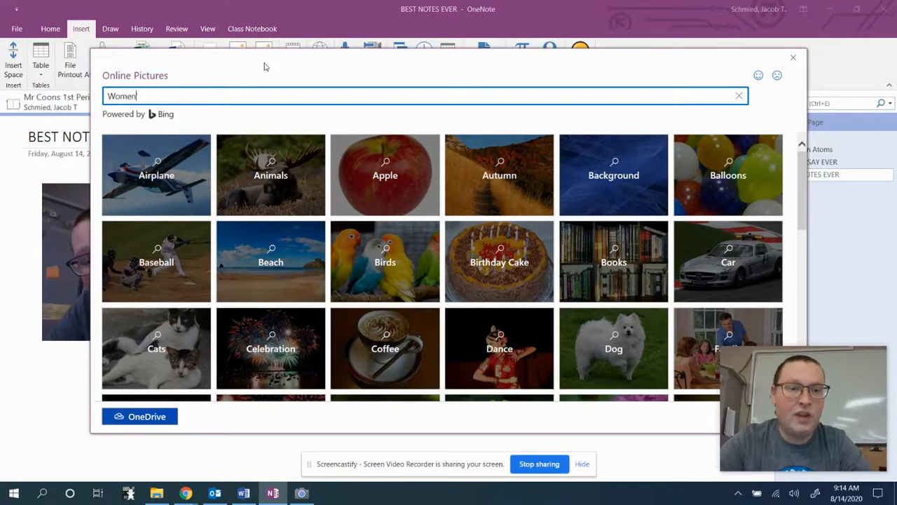
{"action": "type", "text": "'s Suffage"}
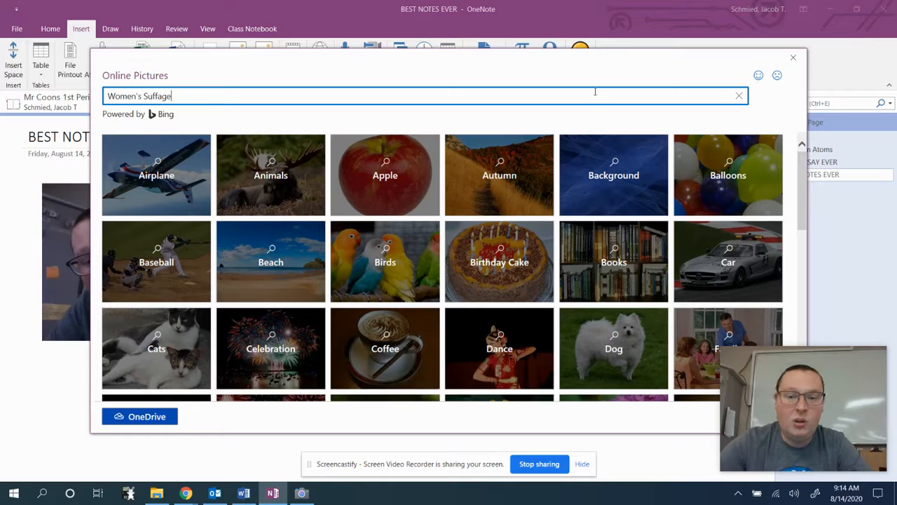
{"action": "key", "text": "Return"}
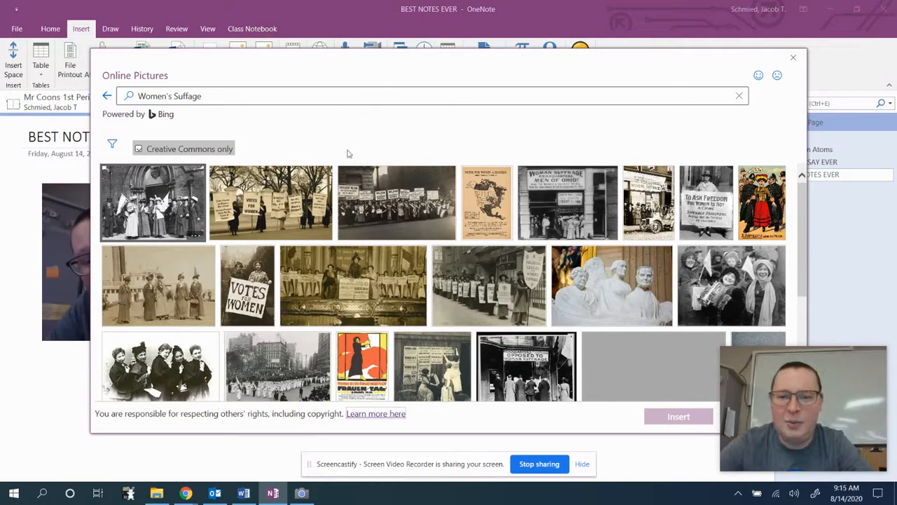
{"action": "left_click", "coordinate": [568, 203]}
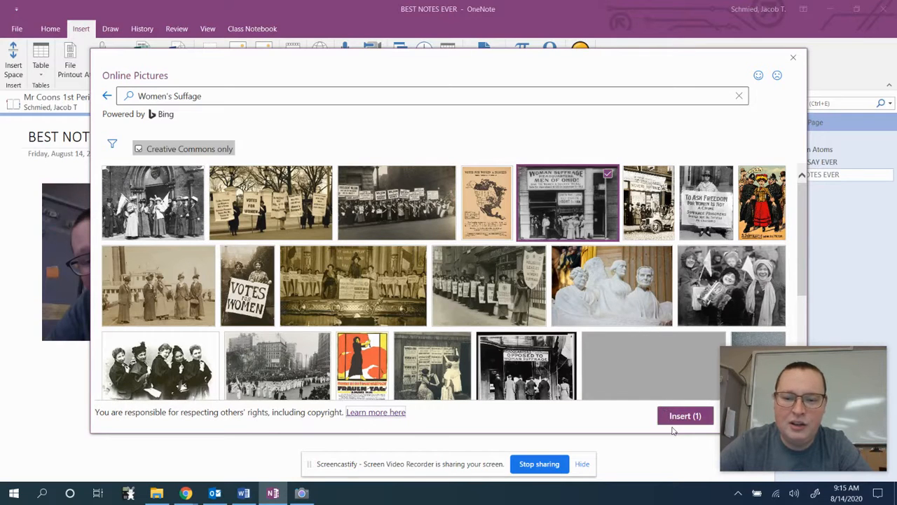
{"action": "left_click", "coordinate": [677, 418]}
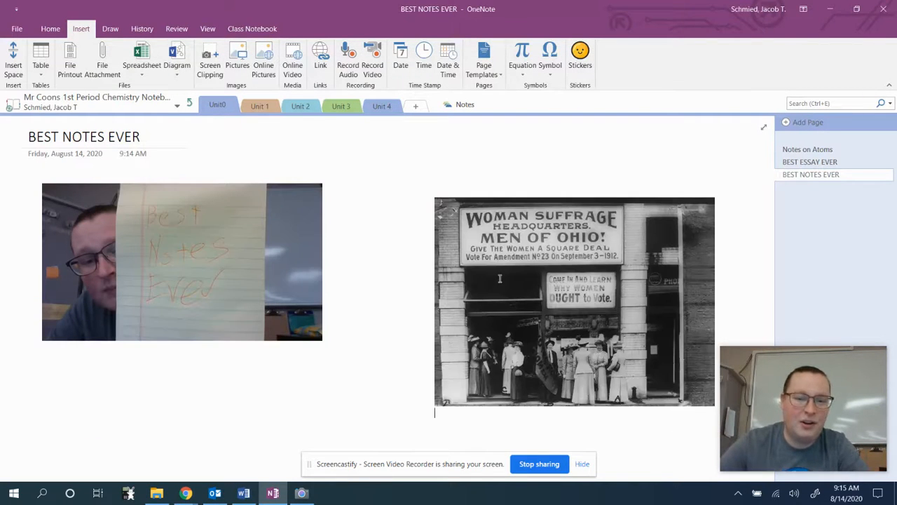
Move the Woman Suffrage Headquarters photo directly beside the handwritten notes photo and deselect it
{"action": "left_click", "coordinate": [509, 236]}
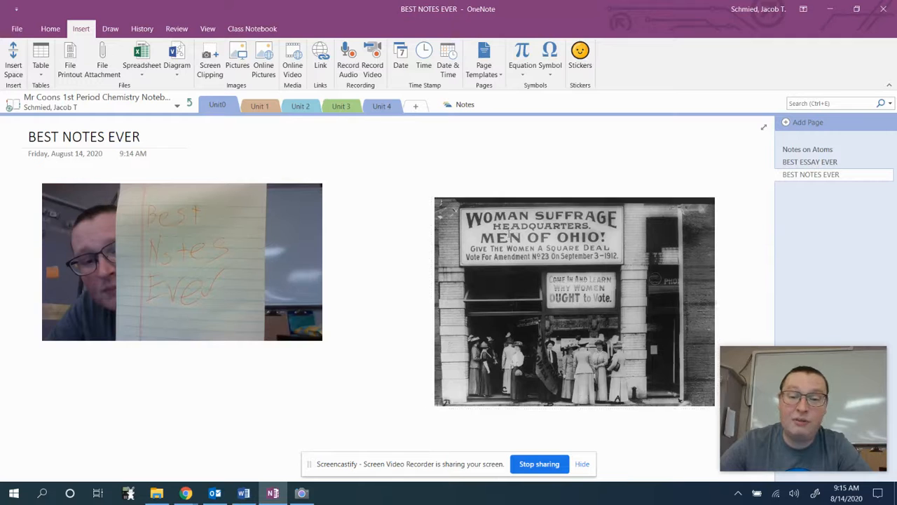
{"action": "left_click_drag", "start_coordinate": [582, 219], "coordinate": [514, 197]}
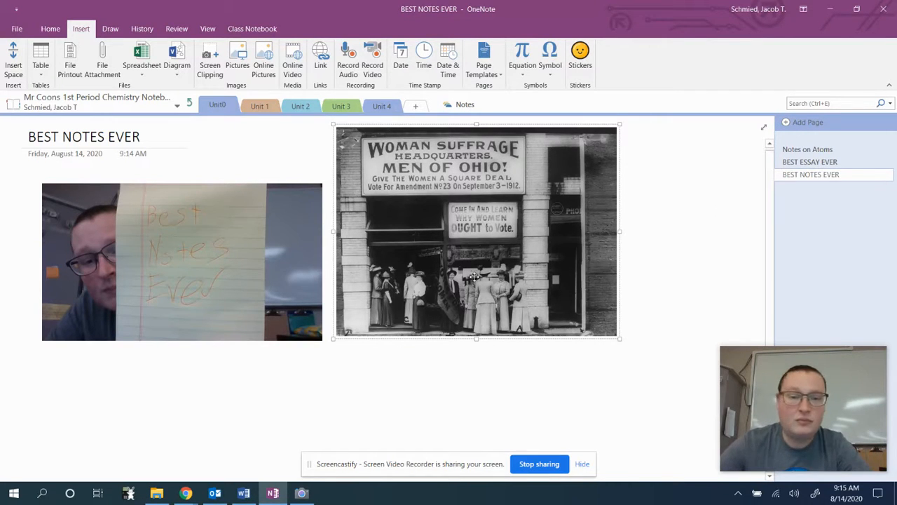
{"action": "left_click", "coordinate": [712, 229]}
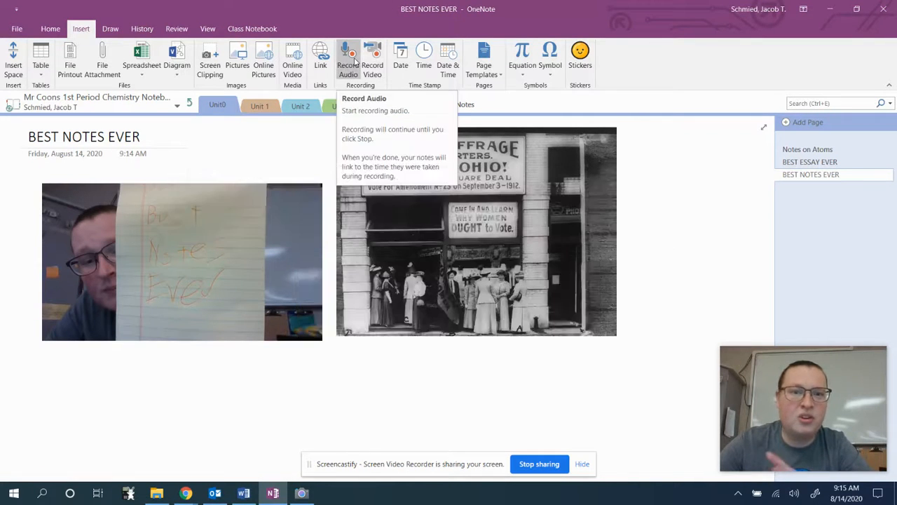
Record a short audio clip on the BEST NOTES EVER page and move its container below the Woman Suffrage photo
{"action": "left_click", "coordinate": [355, 61]}
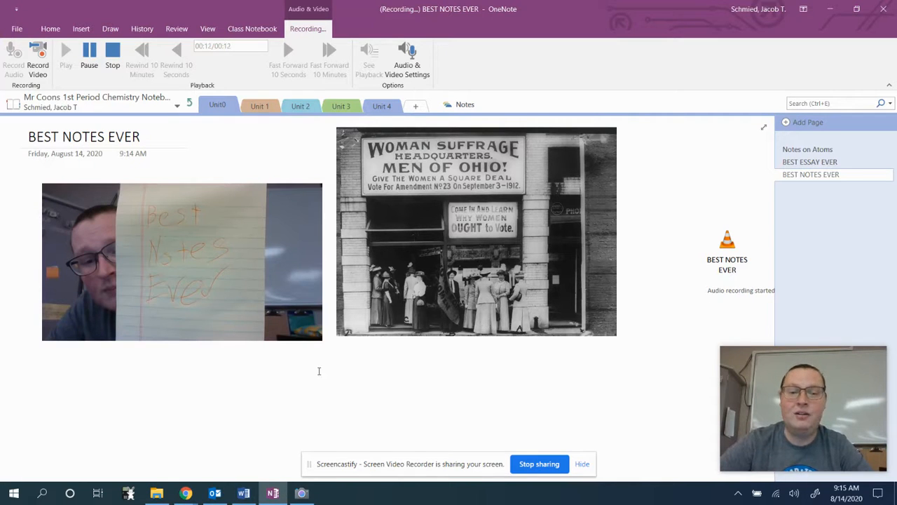
{"action": "left_click", "coordinate": [112, 50]}
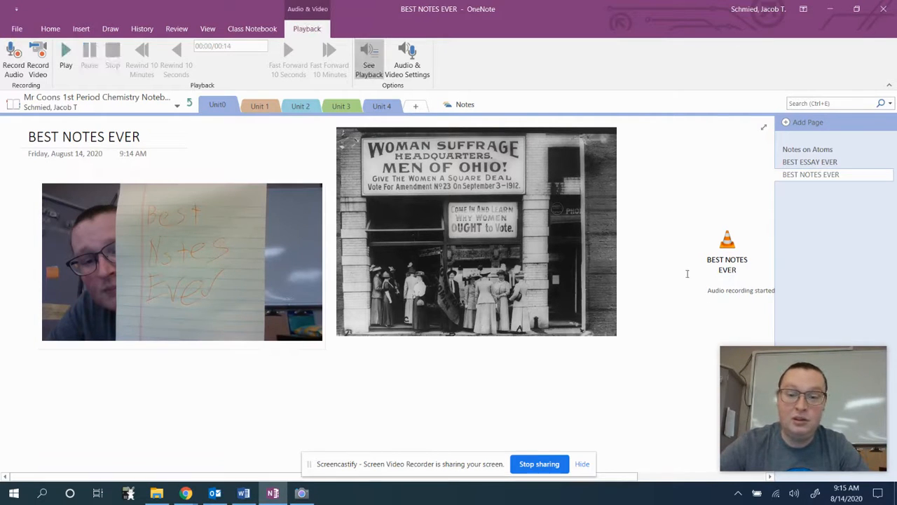
{"action": "left_click_drag", "start_coordinate": [747, 220], "coordinate": [517, 339]}
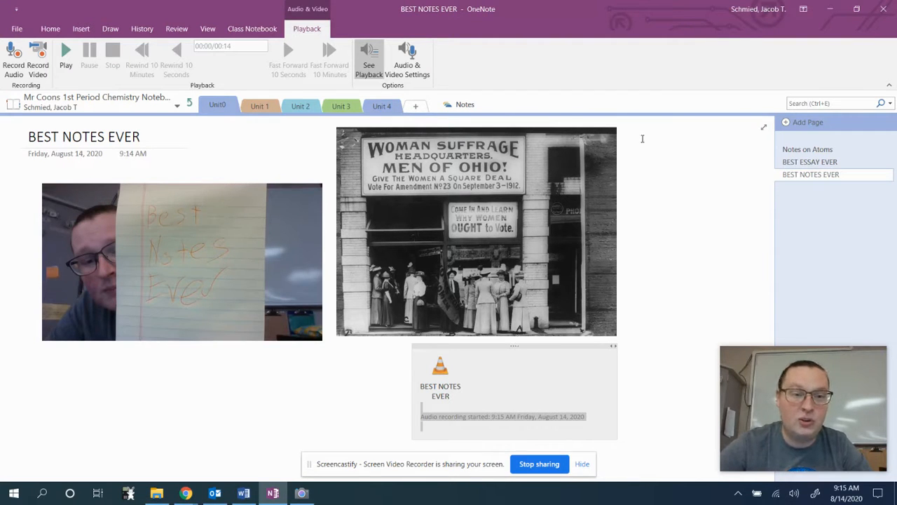
{"action": "left_click", "coordinate": [81, 28]}
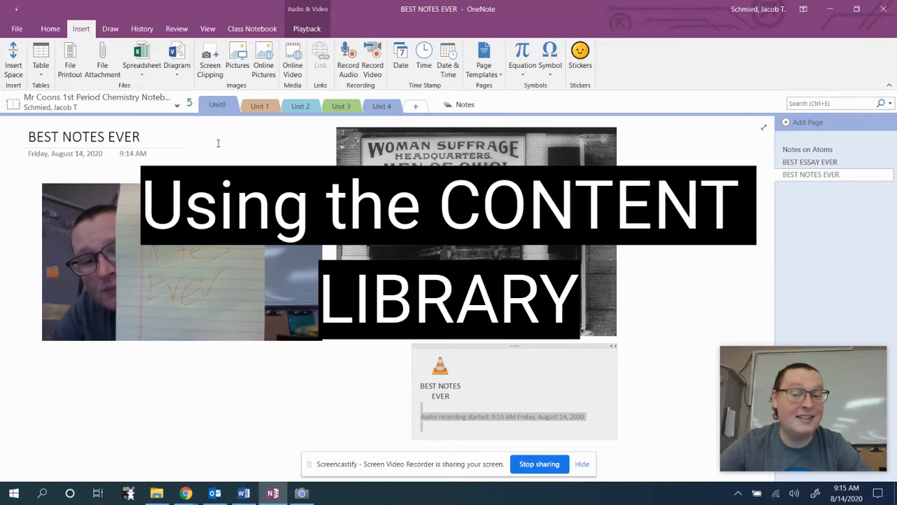
Copy the "(Print out)General Chemistry Syllabus 2020-2021" page from the Content Library to the Unit0 section of the student's own notebook
{"action": "left_click", "coordinate": [188, 103]}
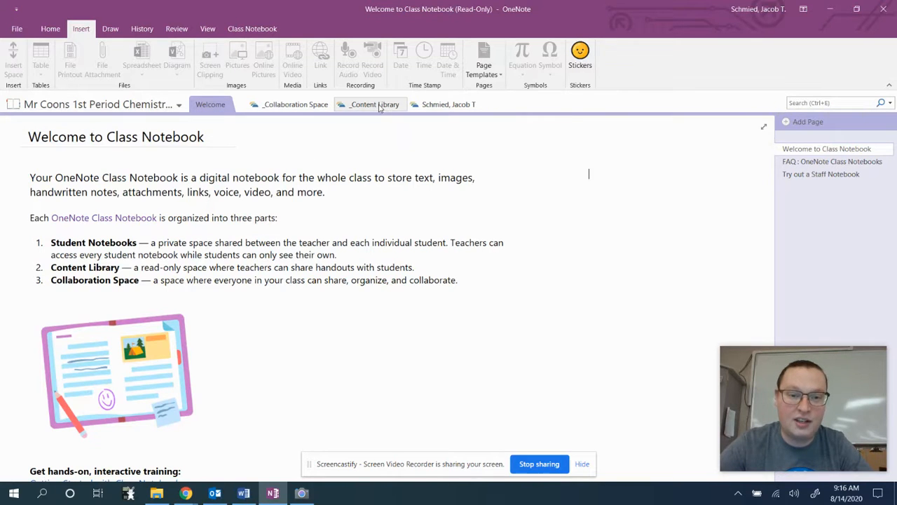
{"action": "left_click", "coordinate": [372, 105]}
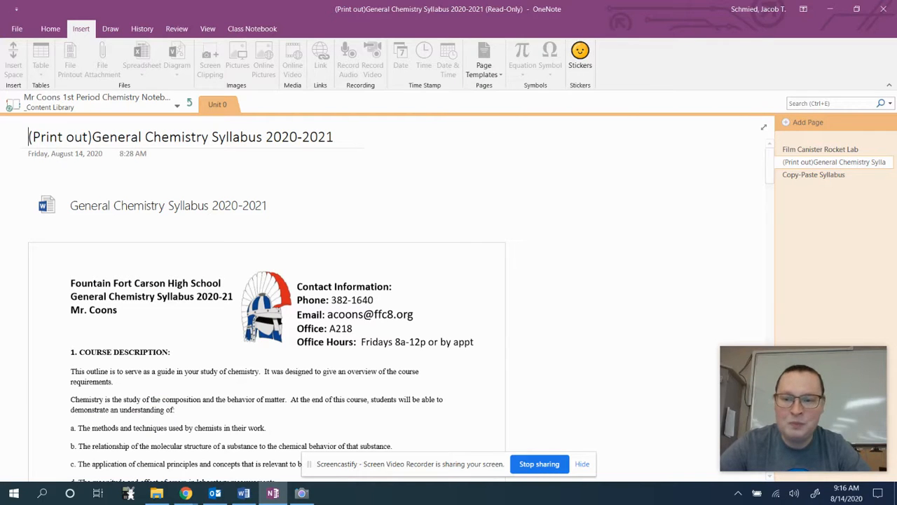
{"action": "right_click", "coordinate": [792, 164]}
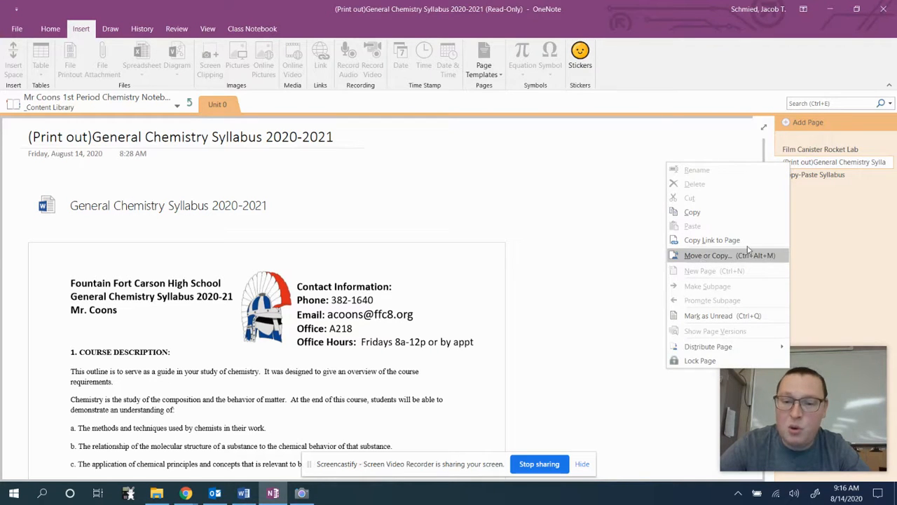
{"action": "left_click", "coordinate": [708, 256]}
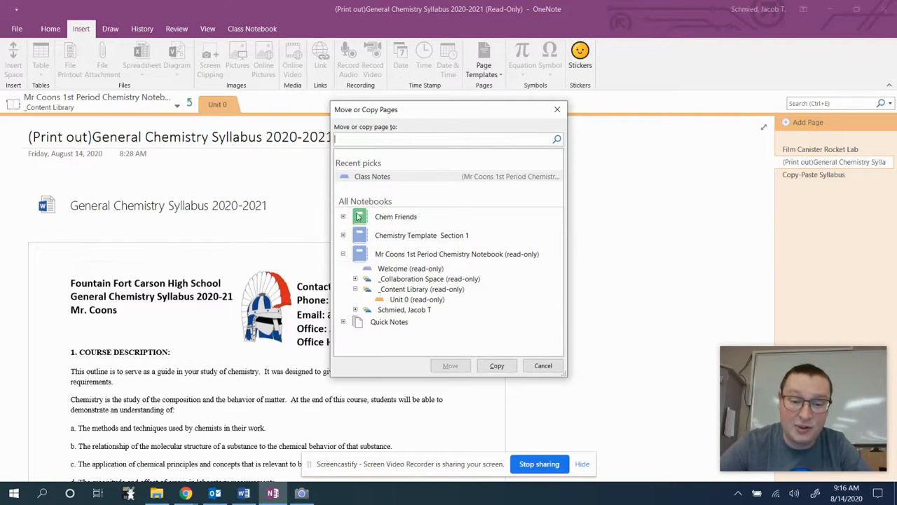
{"action": "left_click", "coordinate": [355, 309]}
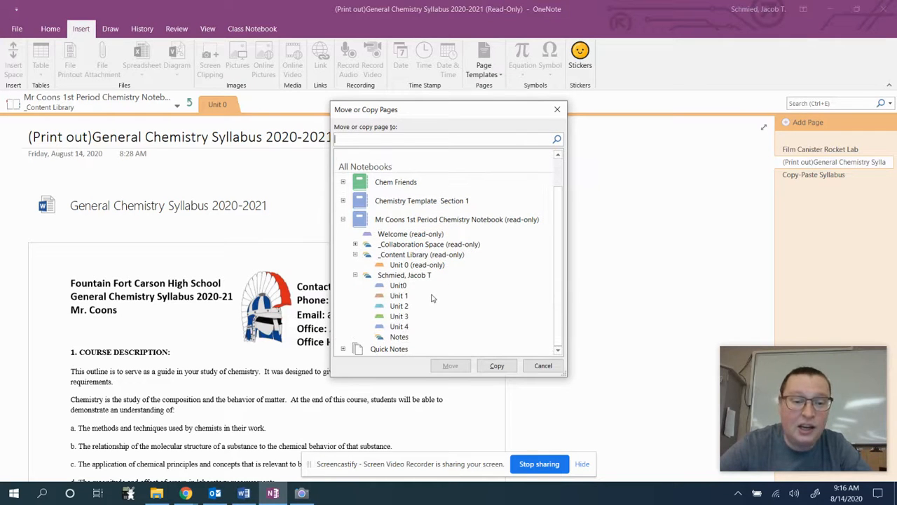
{"action": "left_click", "coordinate": [399, 286]}
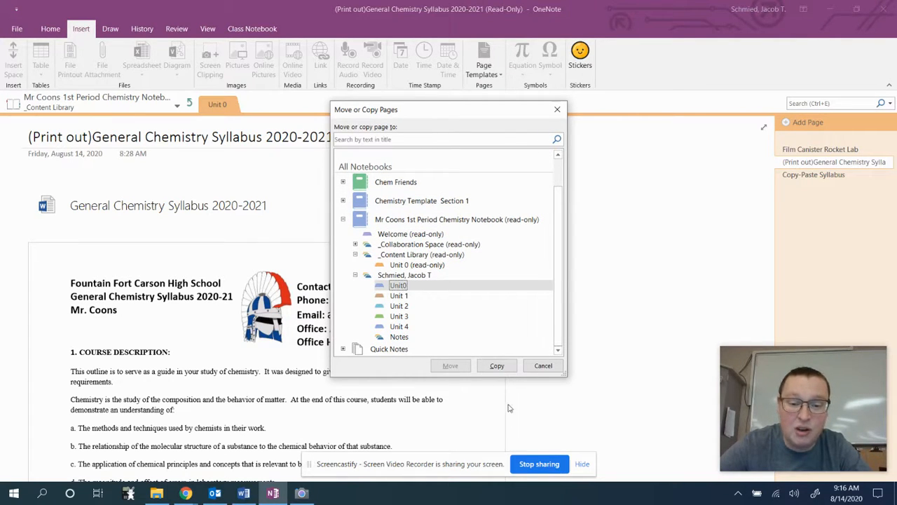
{"action": "left_click", "coordinate": [497, 365]}
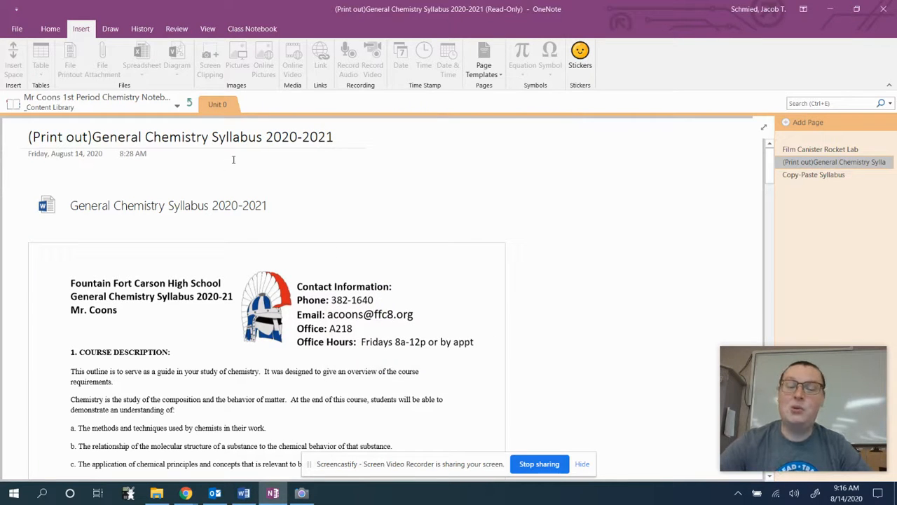
Return to the student's Unit0 section and open the copied General Chemistry Syllabus page
{"action": "left_click", "coordinate": [189, 103]}
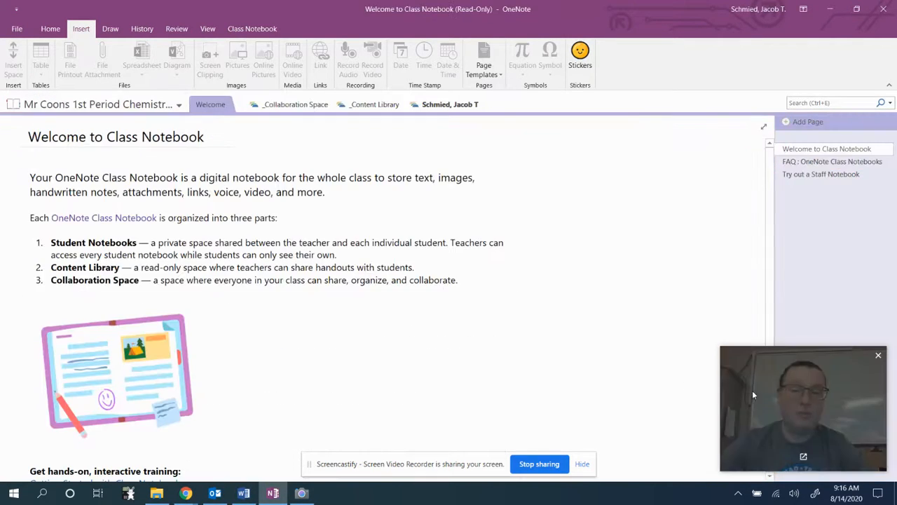
{"action": "left_click", "coordinate": [451, 103]}
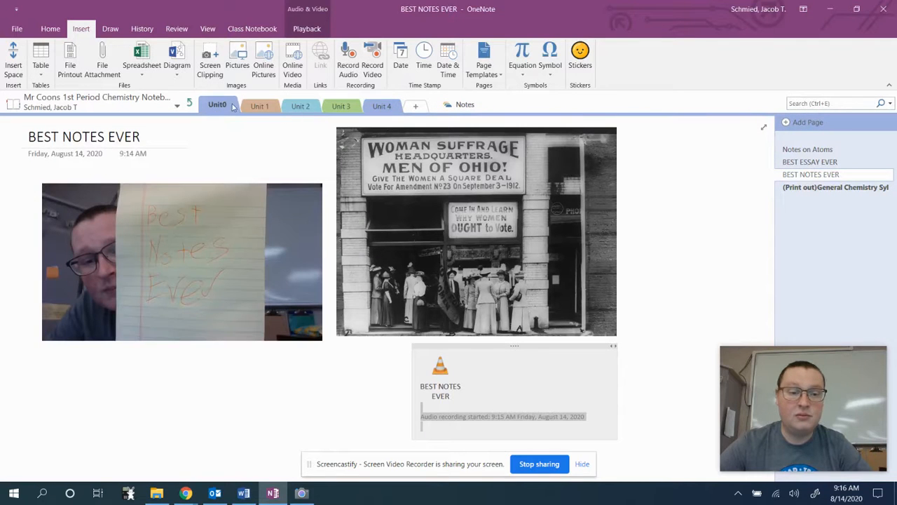
{"action": "left_click", "coordinate": [804, 189]}
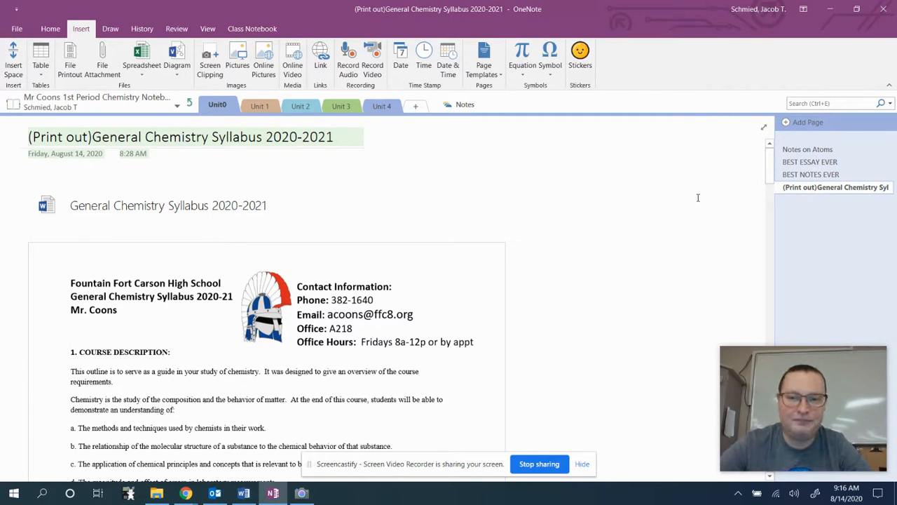
With touch drawing and a thin black pen, handwrite the student's last name on the Student Name line and "Mom" as the parent's signature
{"action": "left_click_drag", "start_coordinate": [772, 166], "coordinate": [762, 299]}
{"action": "left_click_drag", "start_coordinate": [761, 333], "coordinate": [771, 433]}
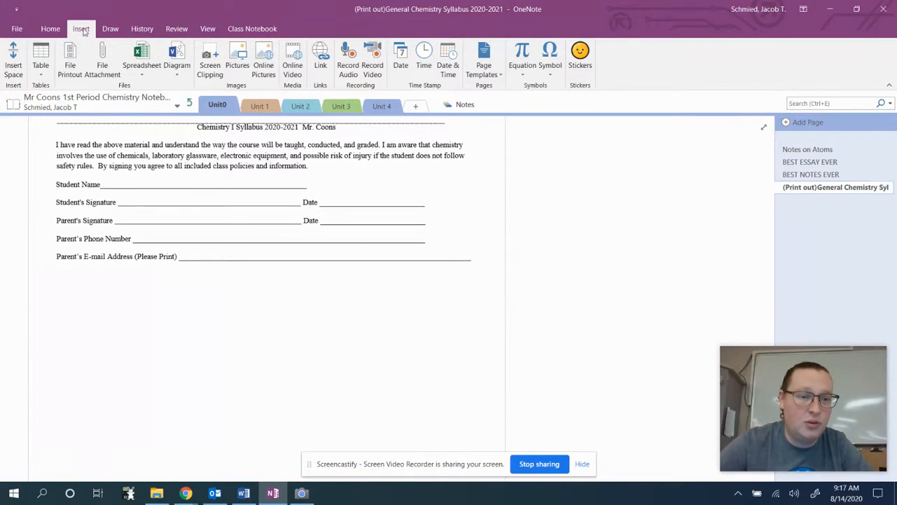
{"action": "left_click", "coordinate": [109, 30]}
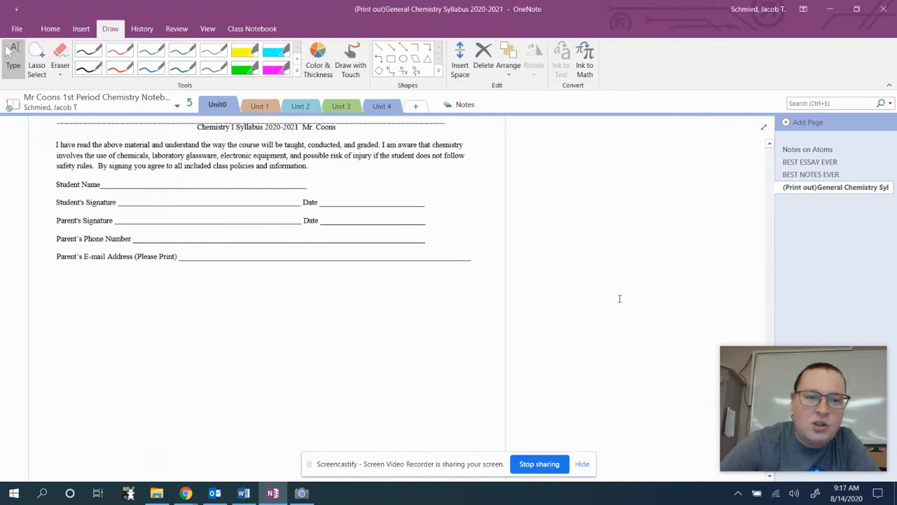
{"action": "left_click", "coordinate": [351, 59]}
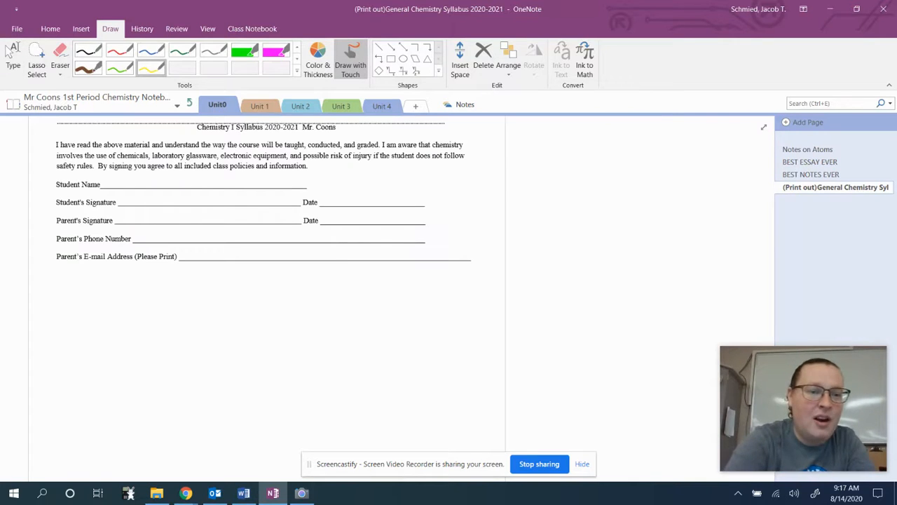
{"action": "left_click", "coordinate": [88, 50]}
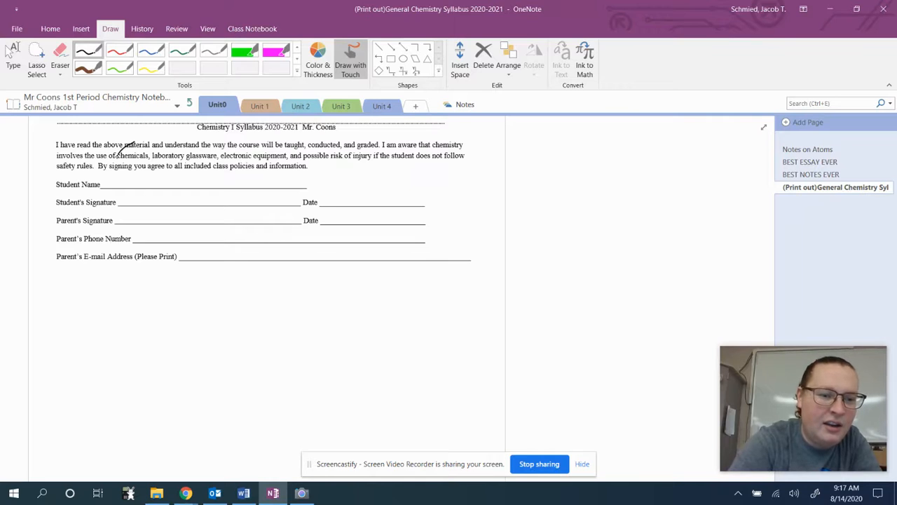
{"action": "left_click_drag", "start_coordinate": [118, 155], "coordinate": [110, 189]}
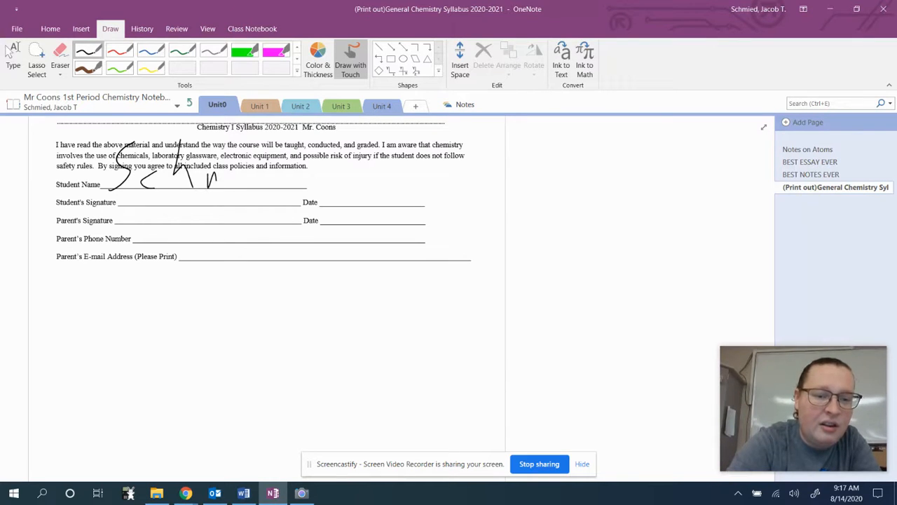
{"action": "left_click_drag", "start_coordinate": [286, 176], "coordinate": [325, 165]}
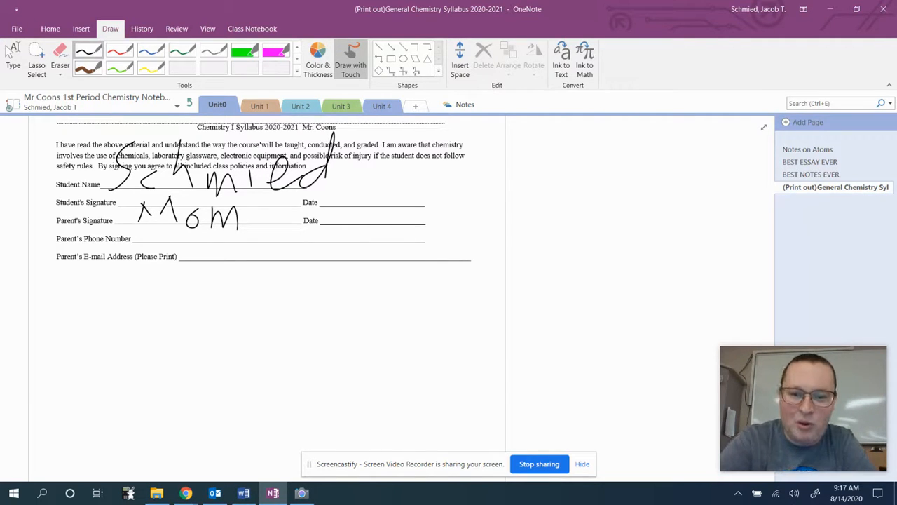
Draw a water molecule by hand, an O bonded to two H letters, in the blank space beside the signature form
{"action": "left_click_drag", "start_coordinate": [558, 142], "coordinate": [555, 208]}
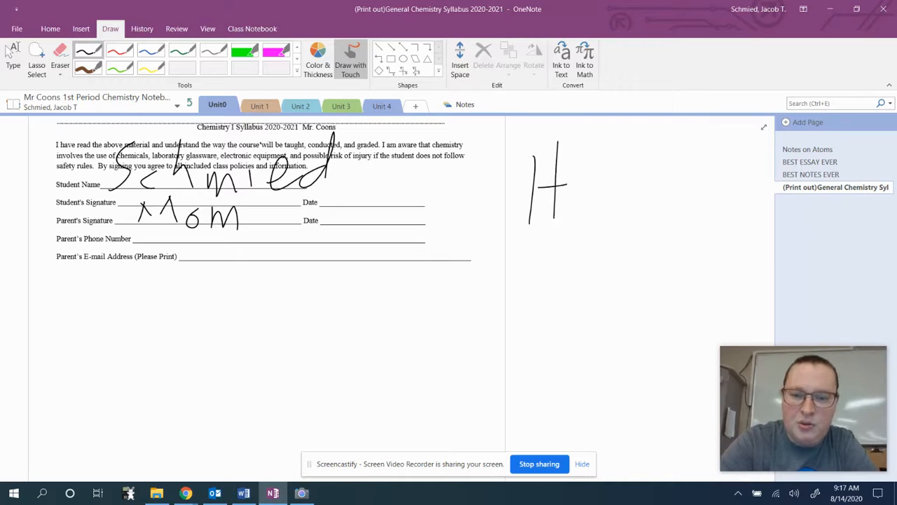
{"action": "left_click_drag", "start_coordinate": [600, 243], "coordinate": [631, 234]}
{"action": "left_click_drag", "start_coordinate": [715, 184], "coordinate": [667, 246]}
{"action": "mouse_move", "coordinate": [749, 132]}
{"action": "left_mouse_down"}
{"action": "mouse_move", "coordinate": [750, 165]}
{"action": "mouse_move", "coordinate": [764, 167]}
{"action": "left_mouse_up"}
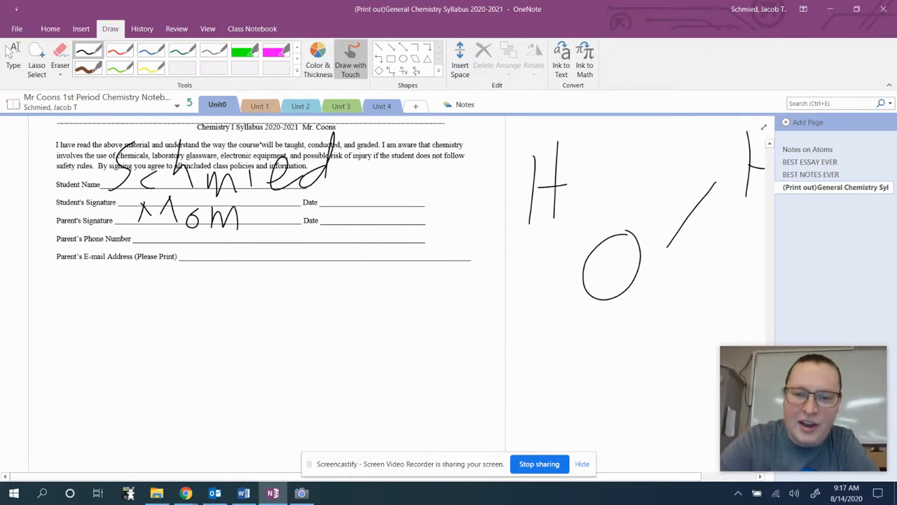
{"action": "left_click", "coordinate": [13, 56]}
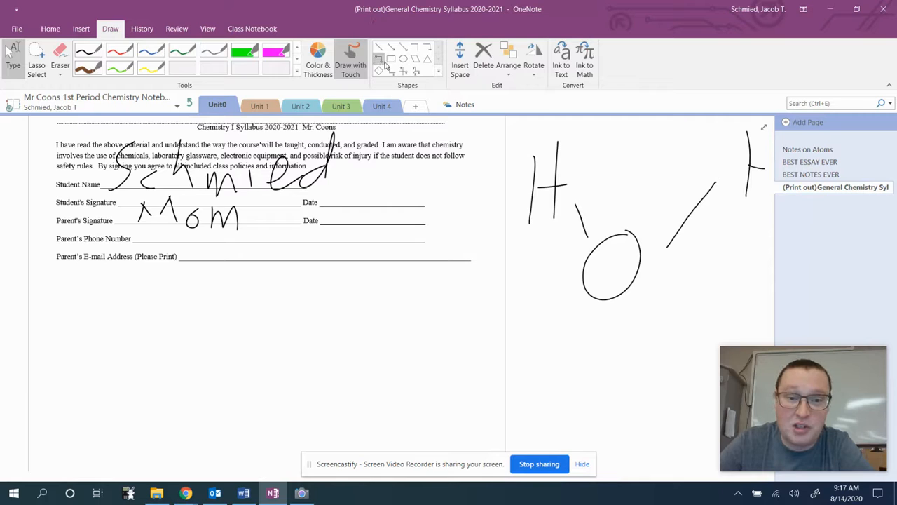
Draw a circle with the oval shape in the blank area below the signature form lines
{"action": "left_click", "coordinate": [404, 62]}
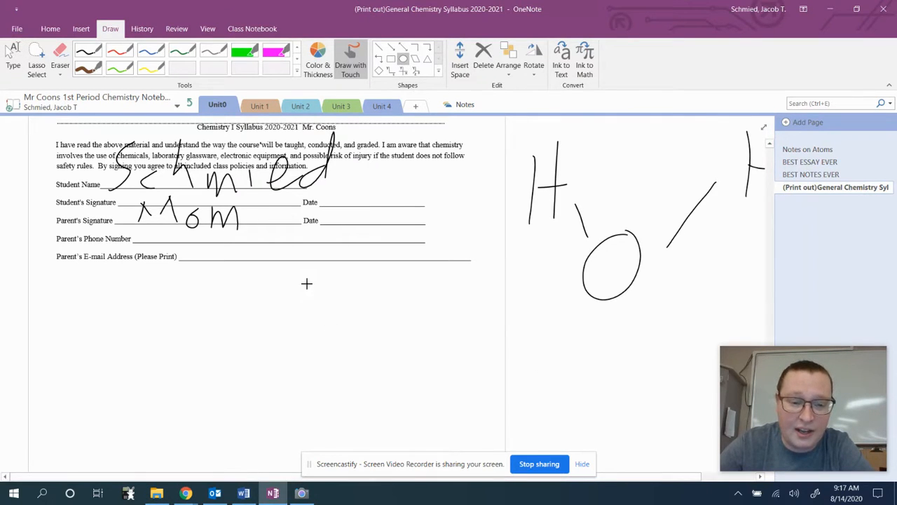
{"action": "left_click_drag", "start_coordinate": [345, 313], "coordinate": [469, 429]}
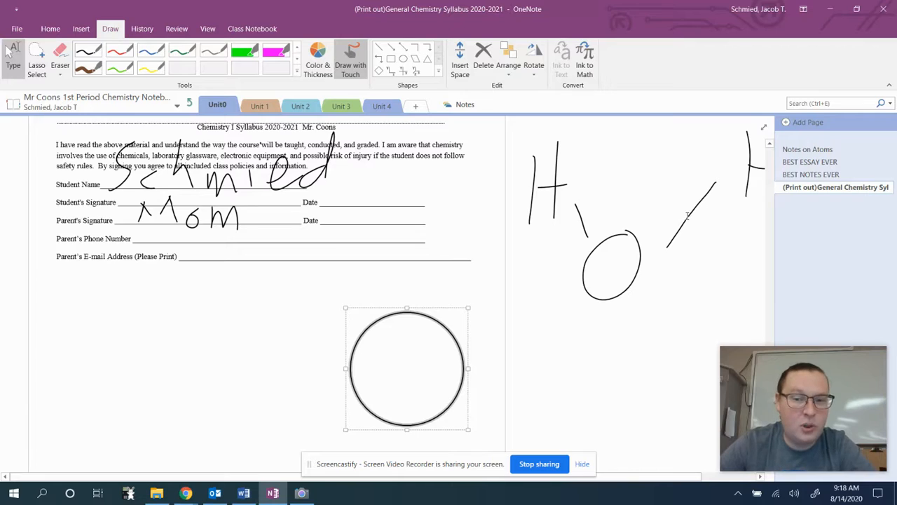
{"action": "scroll", "coordinate": [626, 251], "scroll_direction": "up", "scroll_amount": 10}
{"action": "scroll", "coordinate": [604, 291], "scroll_direction": "down", "scroll_amount": 3}
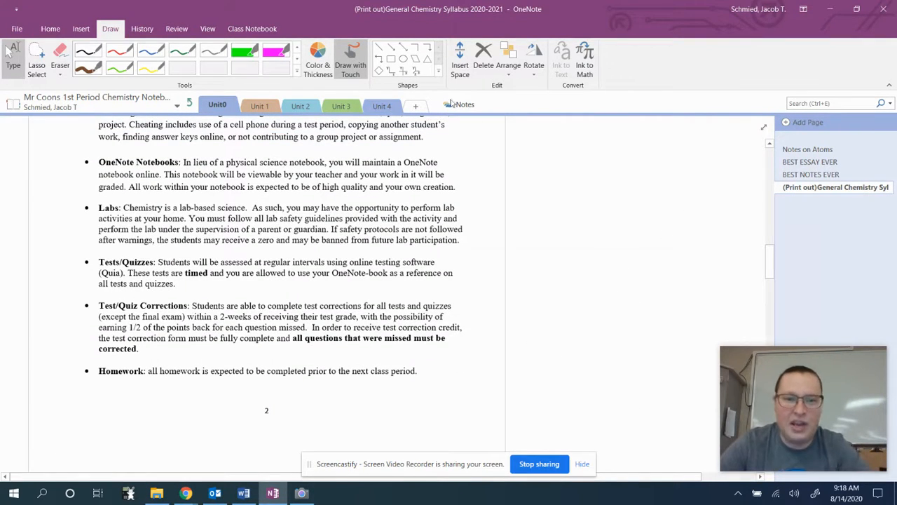
Open the Notes on Atoms page and launch the Snipping Tool by searching Windows for "Snip"
{"action": "scroll", "coordinate": [753, 190], "scroll_direction": "up", "scroll_amount": 10}
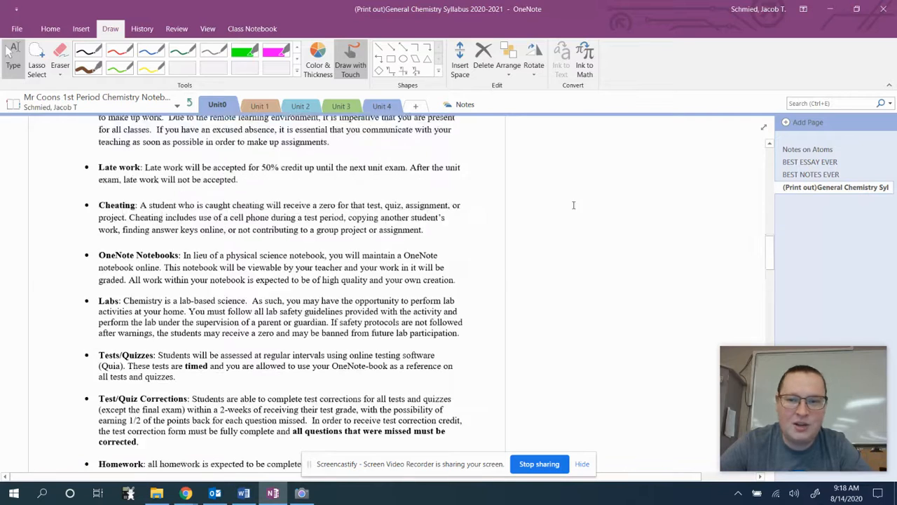
{"action": "left_click", "coordinate": [803, 150]}
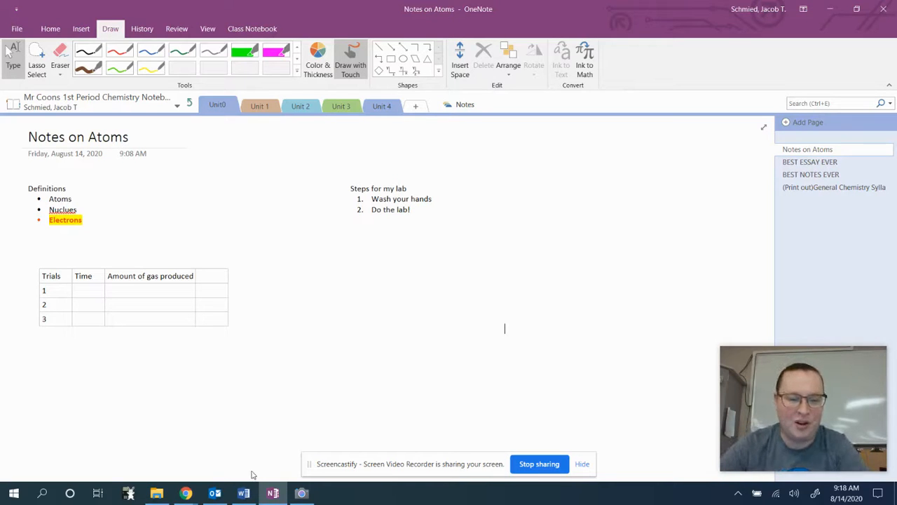
{"action": "left_click", "coordinate": [13, 493]}
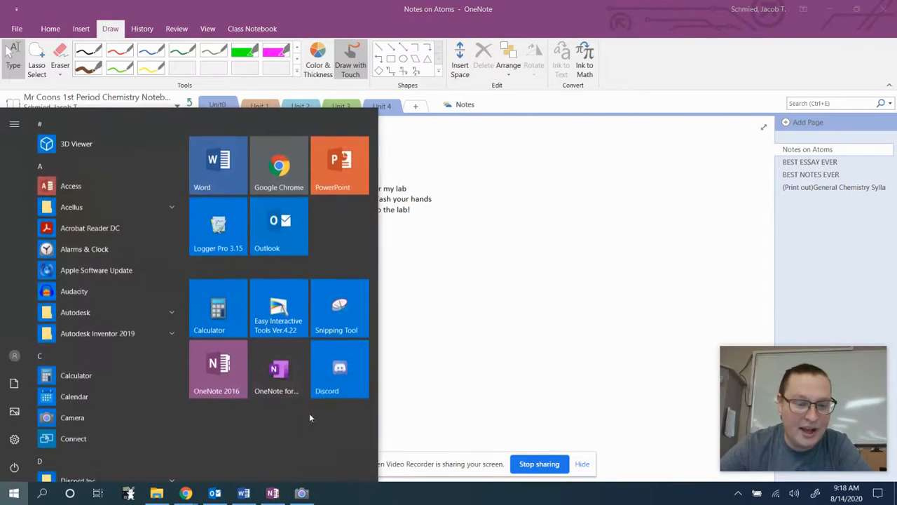
{"action": "left_click", "coordinate": [42, 493]}
{"action": "type", "text": "Snip"}
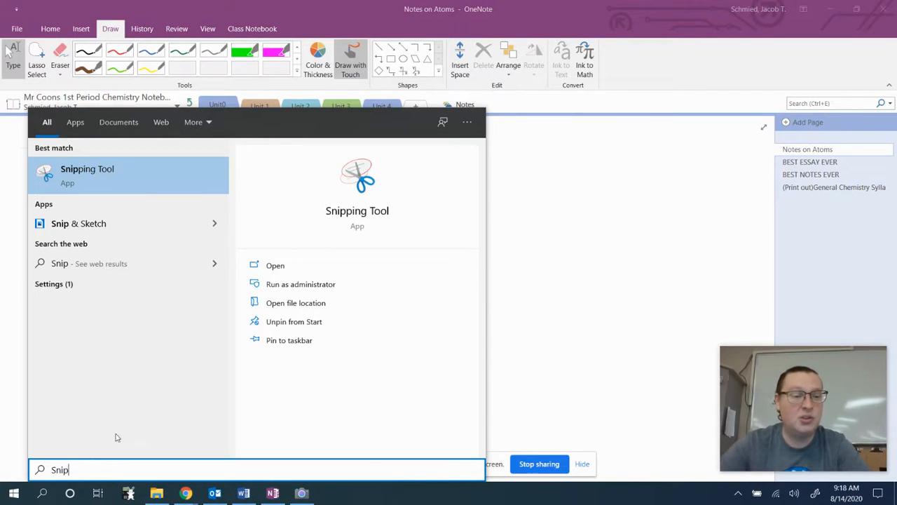
{"action": "left_click", "coordinate": [146, 165]}
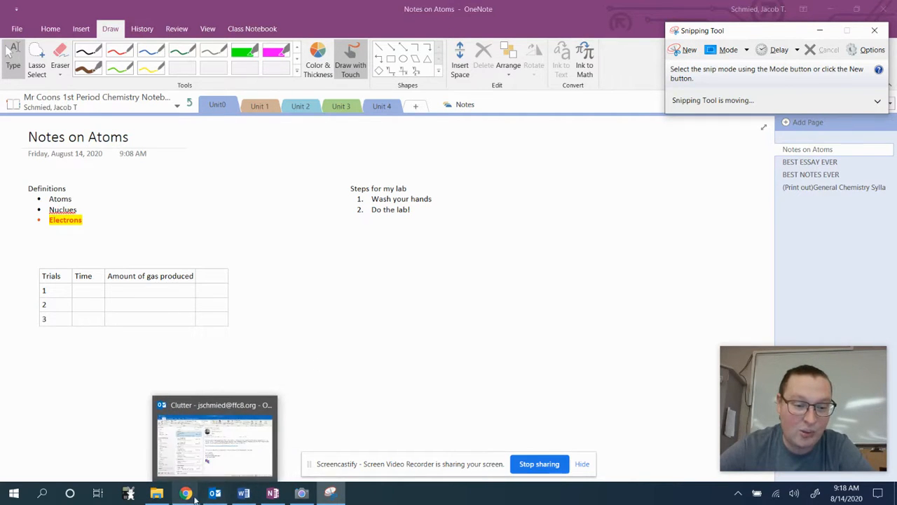
Switch to Chrome and bring up the Bitmoji Room presentation showing the slide with the periodic table
{"action": "mouse_move", "coordinate": [199, 496]}
{"action": "left_click", "coordinate": [80, 438]}
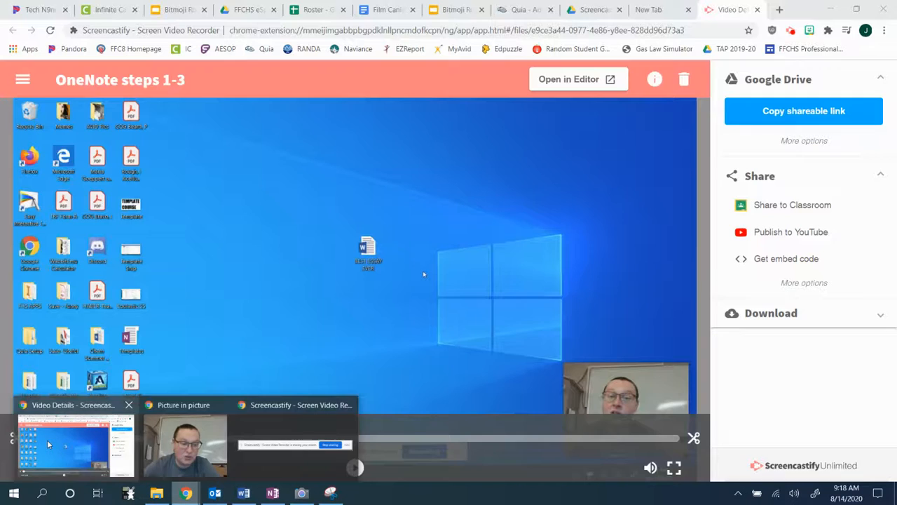
{"action": "left_click", "coordinate": [595, 10]}
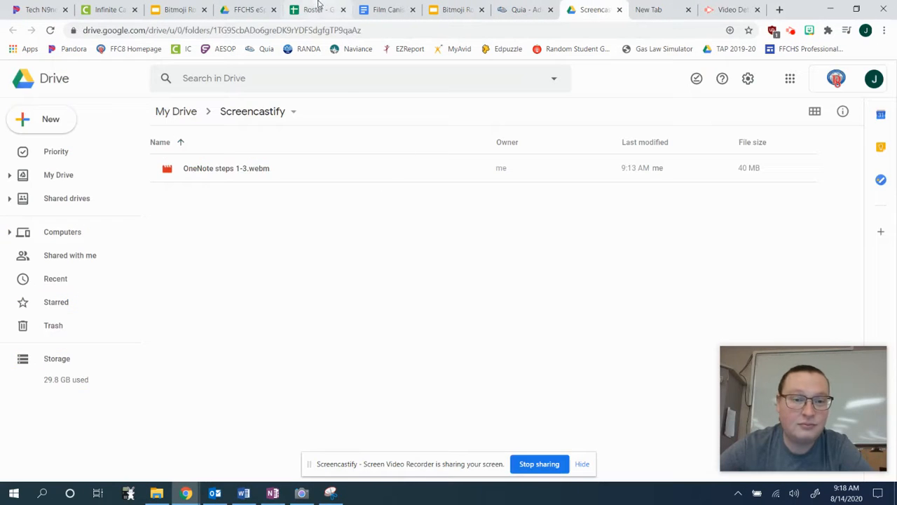
{"action": "left_click", "coordinate": [181, 9]}
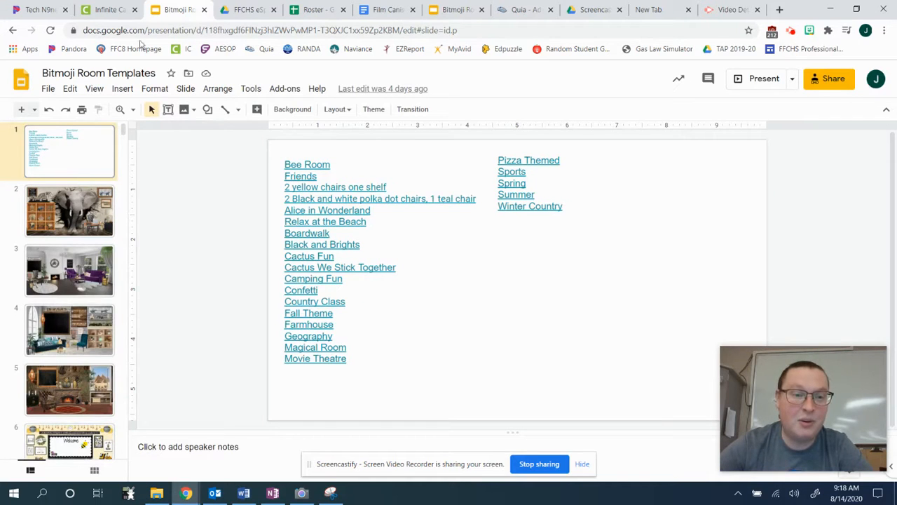
{"action": "left_click", "coordinate": [452, 9]}
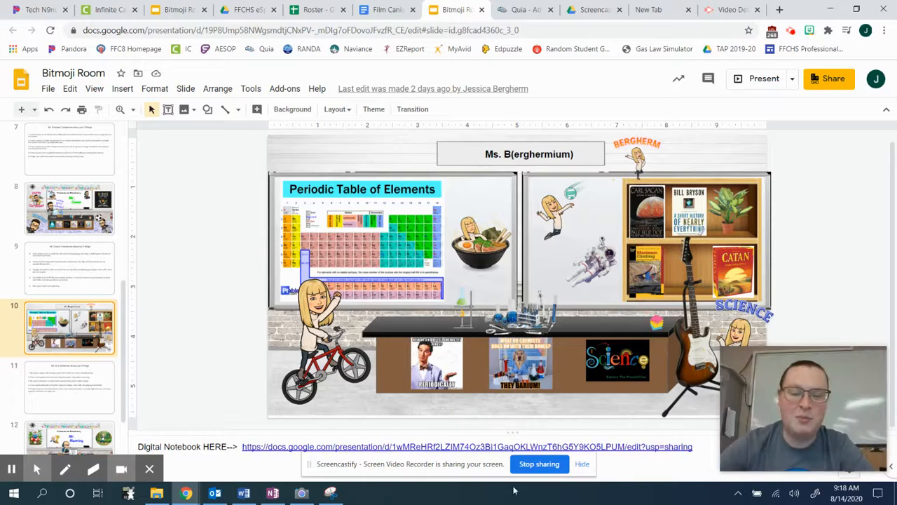
With the Snipping Tool, capture a new rectangular snip of the whole Bitmoji Room slide
{"action": "left_click", "coordinate": [331, 493]}
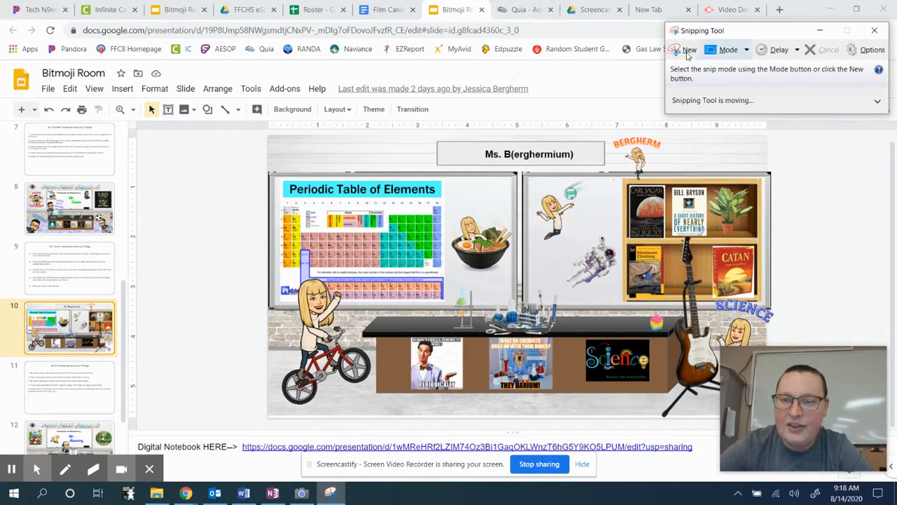
{"action": "left_click", "coordinate": [797, 51]}
{"action": "left_click", "coordinate": [760, 66]}
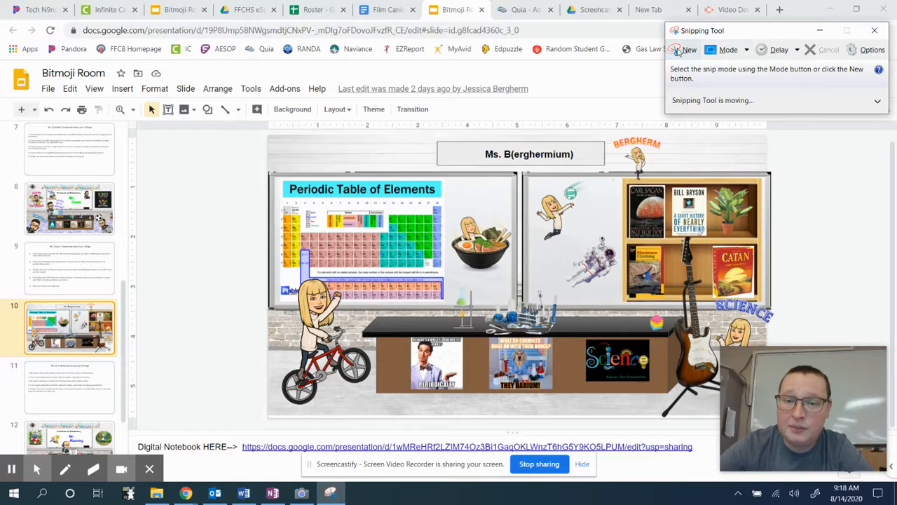
{"action": "left_click", "coordinate": [678, 50]}
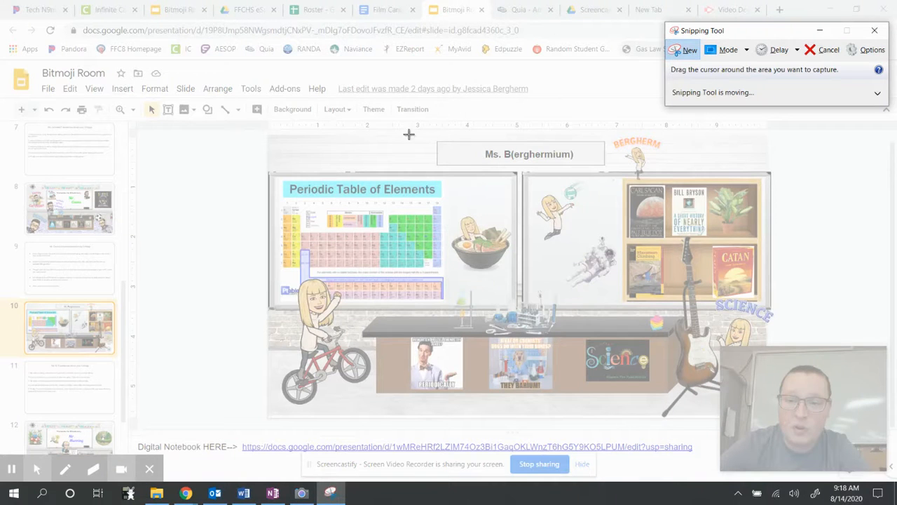
{"action": "left_click_drag", "start_coordinate": [265, 132], "coordinate": [777, 425]}
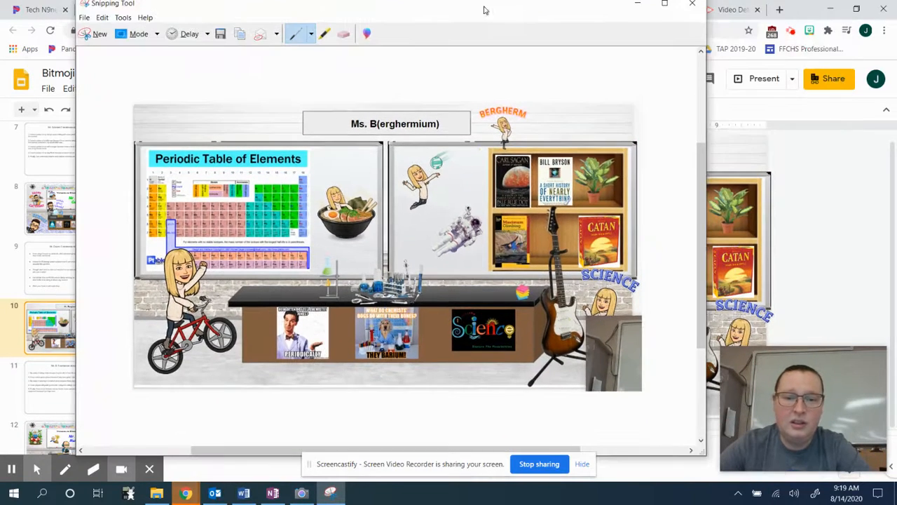
{"action": "left_click_drag", "start_coordinate": [484, 9], "coordinate": [484, 16]}
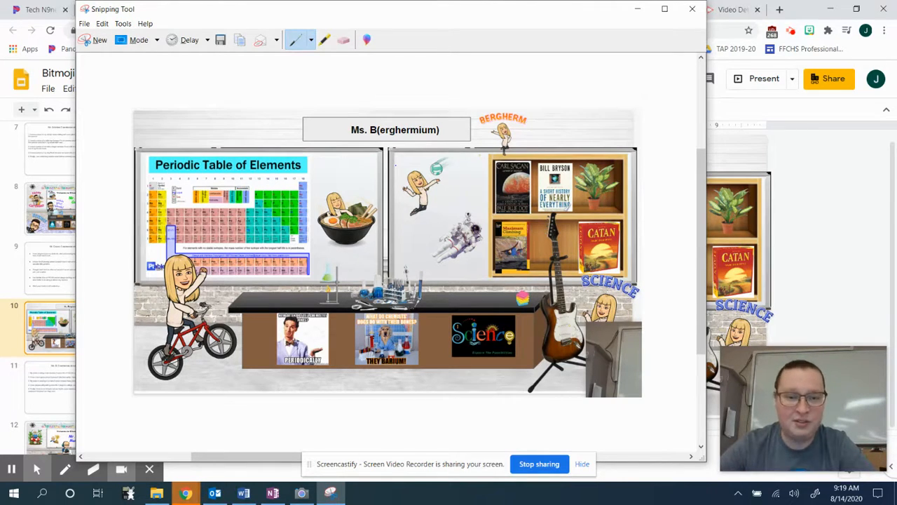
Copy the snip and paste it into the blank area of the Notes on Atoms page in OneNote
{"action": "right_click", "coordinate": [327, 168]}
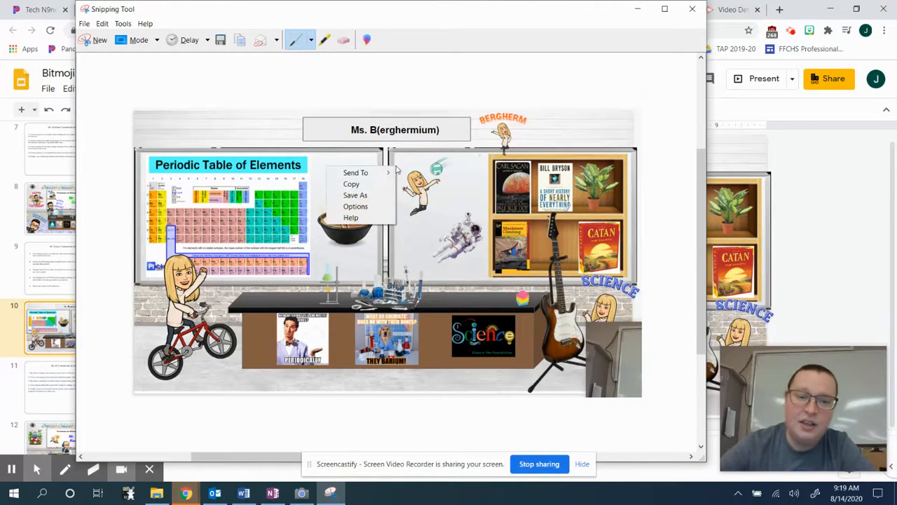
{"action": "left_click", "coordinate": [351, 184]}
{"action": "left_click", "coordinate": [272, 494]}
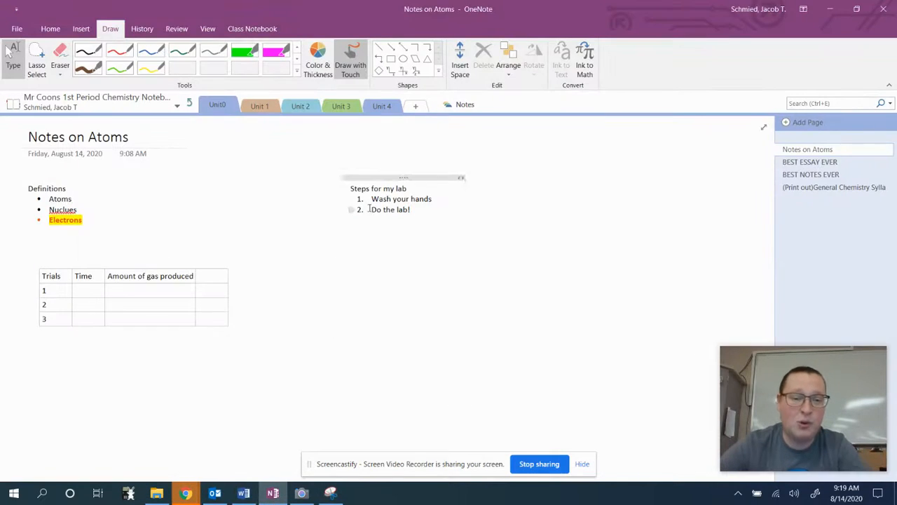
{"action": "left_click", "coordinate": [489, 256]}
{"action": "key", "text": "ctrl+v"}
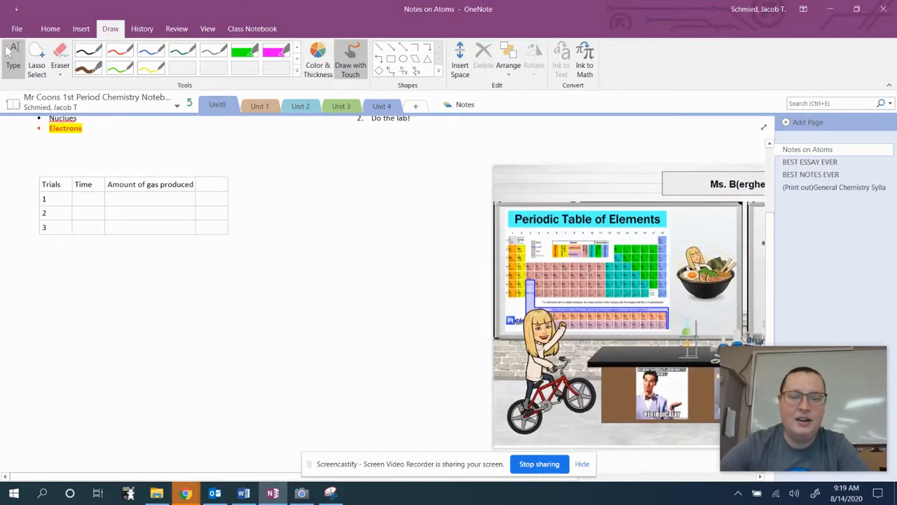
Shrink the pasted snip to about two-thirds of its size and move it next to the trials table
{"action": "left_click_drag", "start_coordinate": [467, 258], "coordinate": [358, 186]}
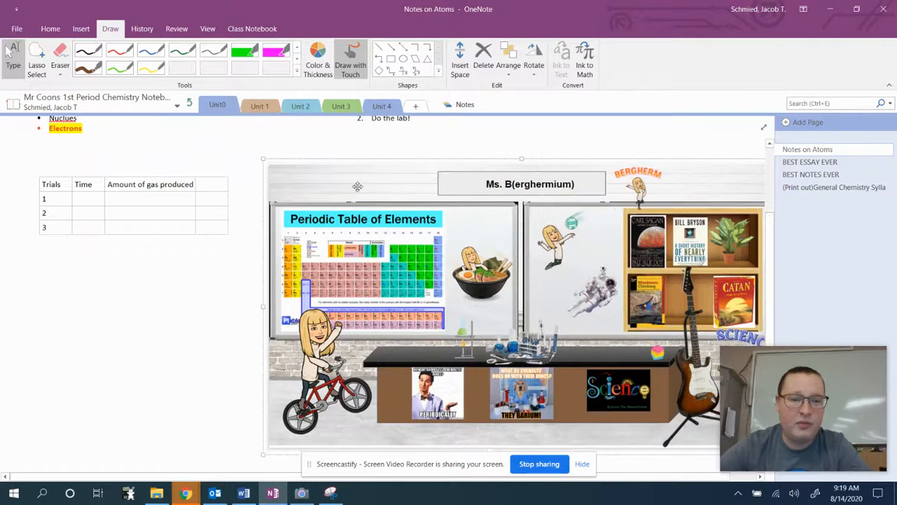
{"action": "left_click_drag", "start_coordinate": [260, 159], "coordinate": [431, 277]}
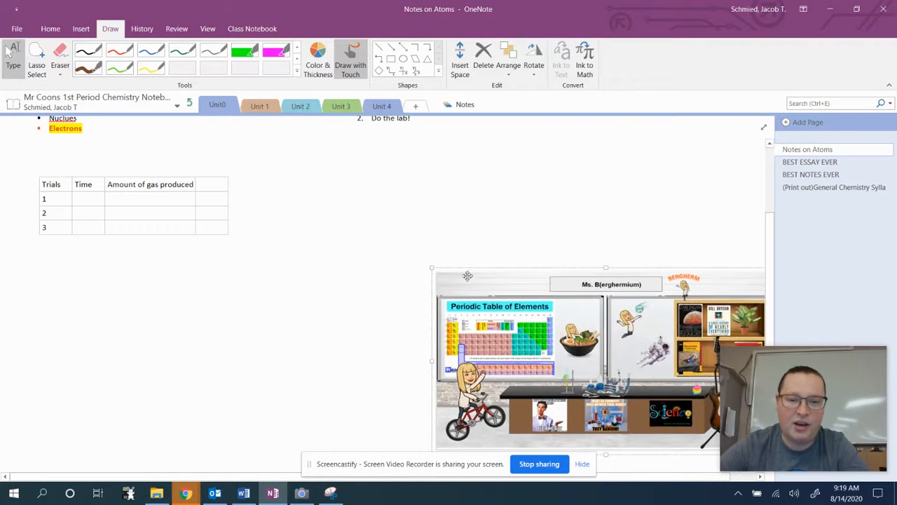
{"action": "left_click_drag", "start_coordinate": [656, 410], "coordinate": [435, 251]}
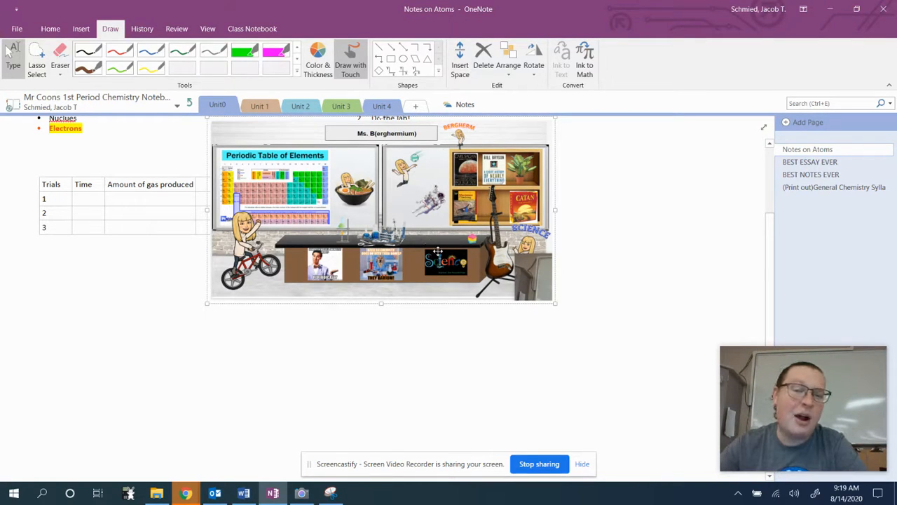
Return to the Snipping Tool and save the snip to the Desktop as a JPEG file named "BEST SNIP EVER"
{"action": "left_click", "coordinate": [333, 494]}
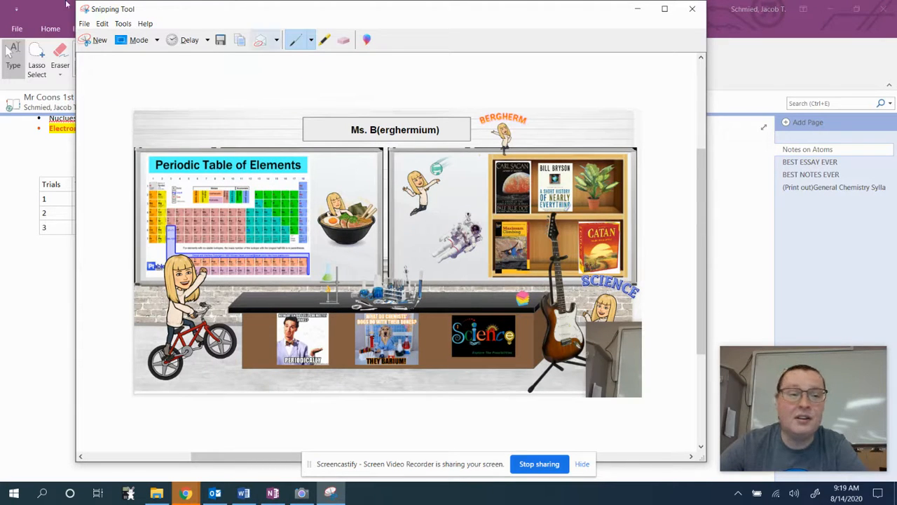
{"action": "left_click", "coordinate": [84, 24]}
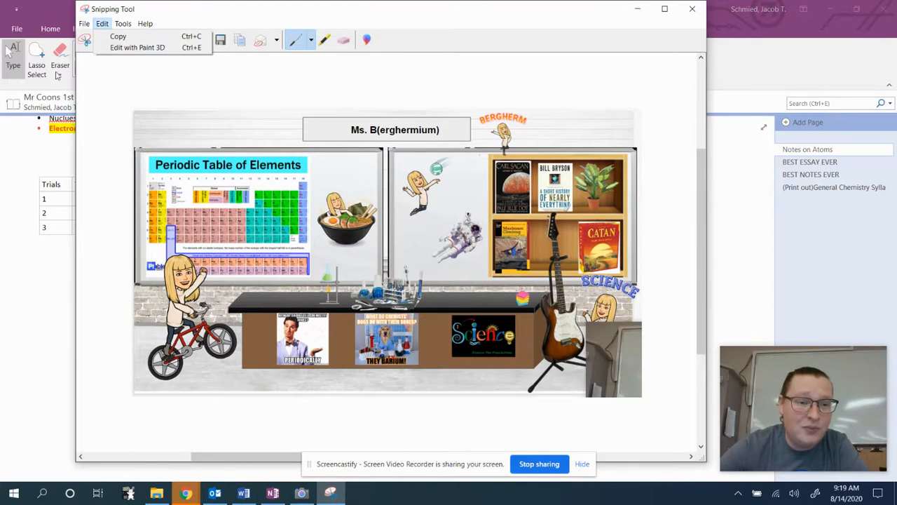
{"action": "left_click", "coordinate": [98, 51]}
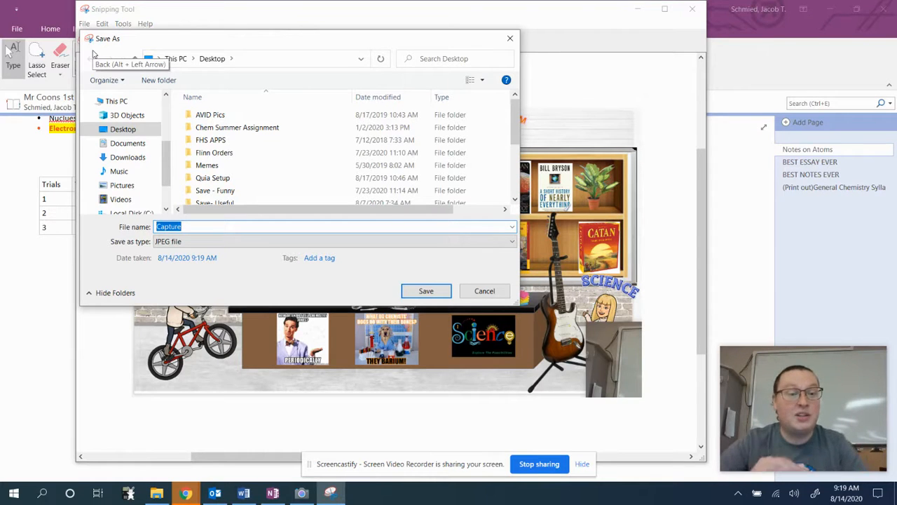
{"action": "left_click", "coordinate": [193, 227]}
{"action": "left_click_drag", "start_coordinate": [201, 226], "coordinate": [152, 223]}
{"action": "type", "text": "BEST"}
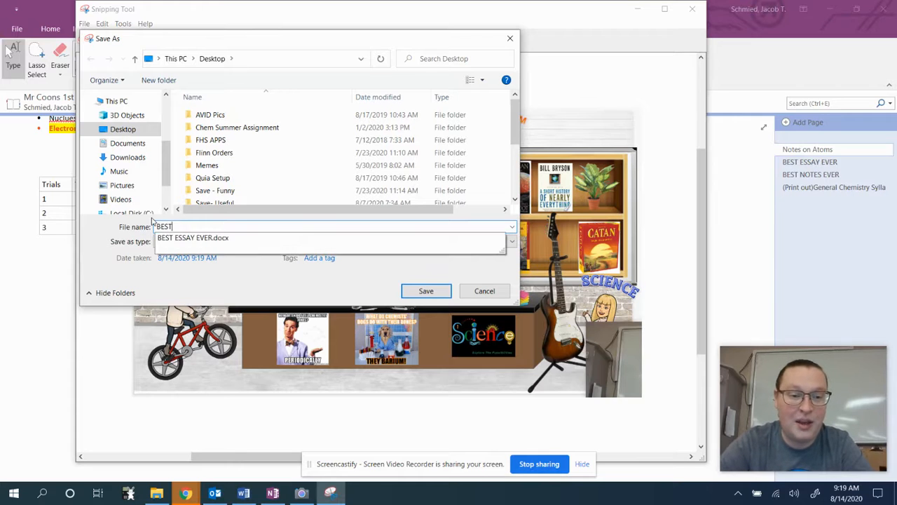
{"action": "type", "text": " SNIP EVE"}
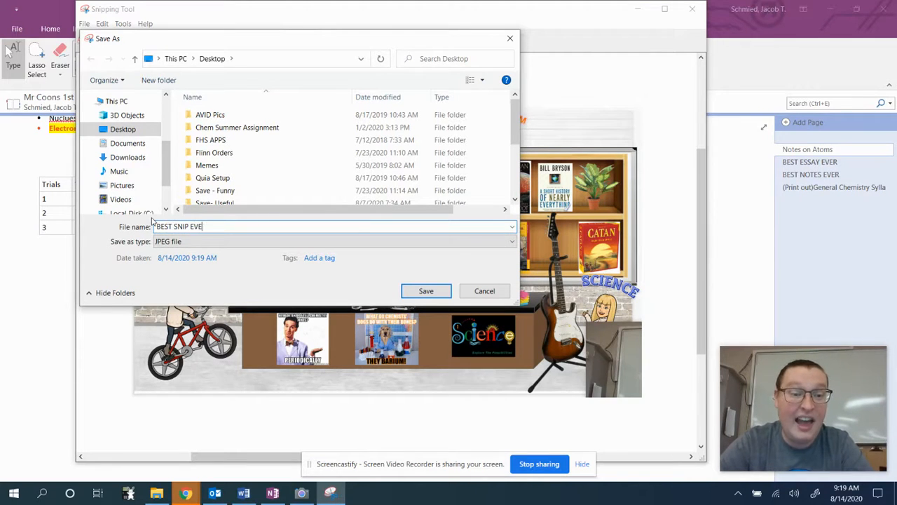
{"action": "type", "text": "R"}
{"action": "key", "text": "Return"}
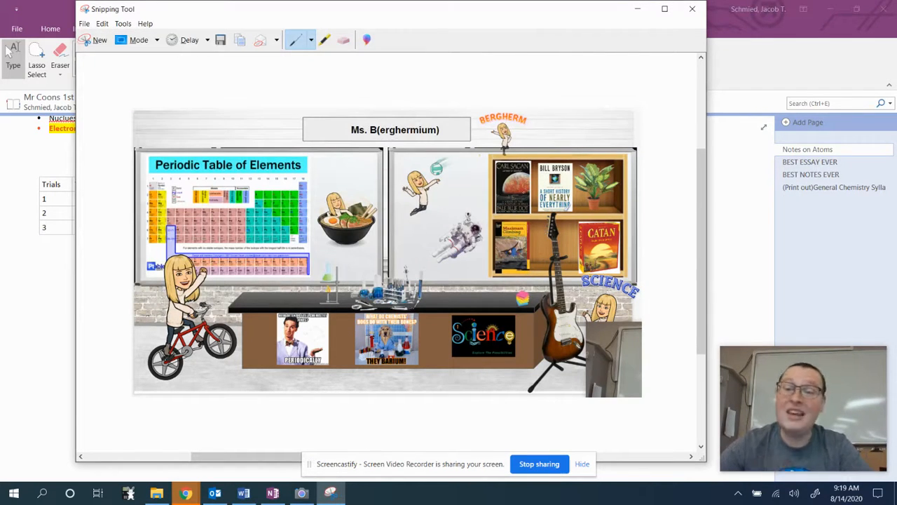
Back in OneNote, insert the BEST SNIP EVER picture from the Desktop into the Notes on Atoms page
{"action": "left_click", "coordinate": [3, 276]}
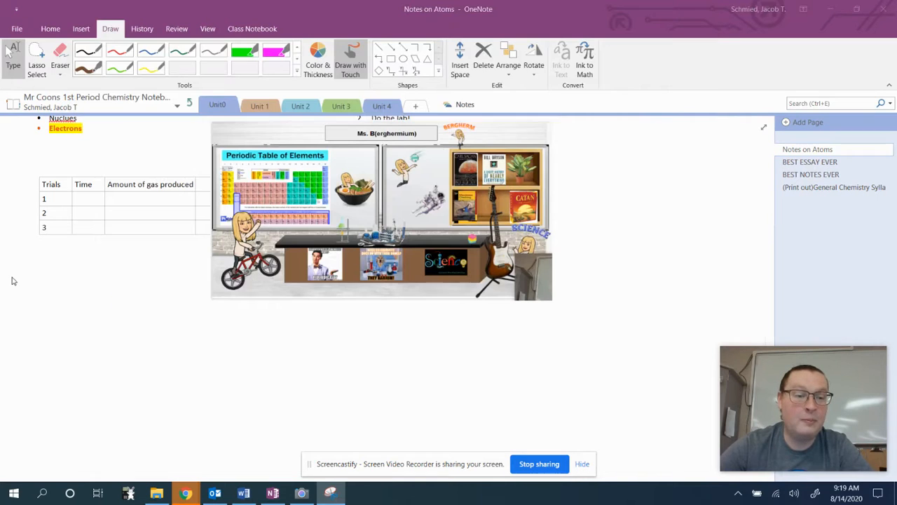
{"action": "left_click", "coordinate": [80, 29]}
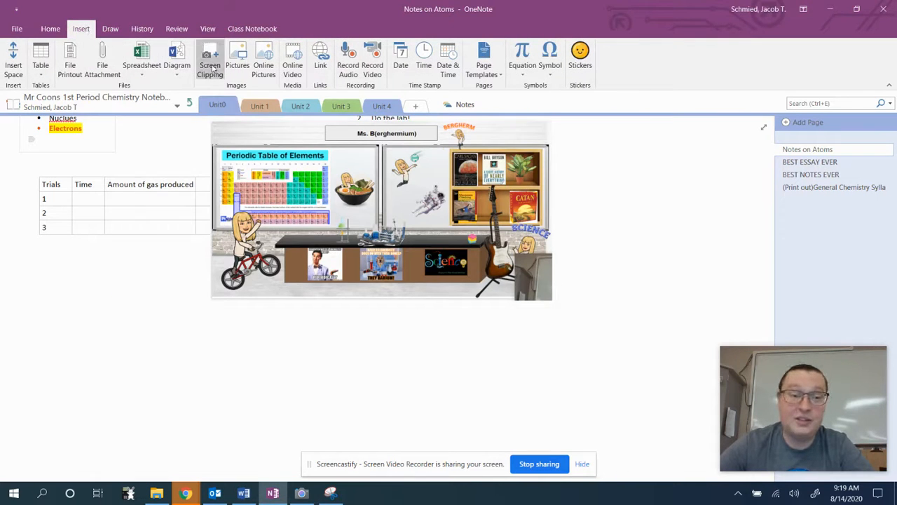
{"action": "left_click", "coordinate": [232, 57]}
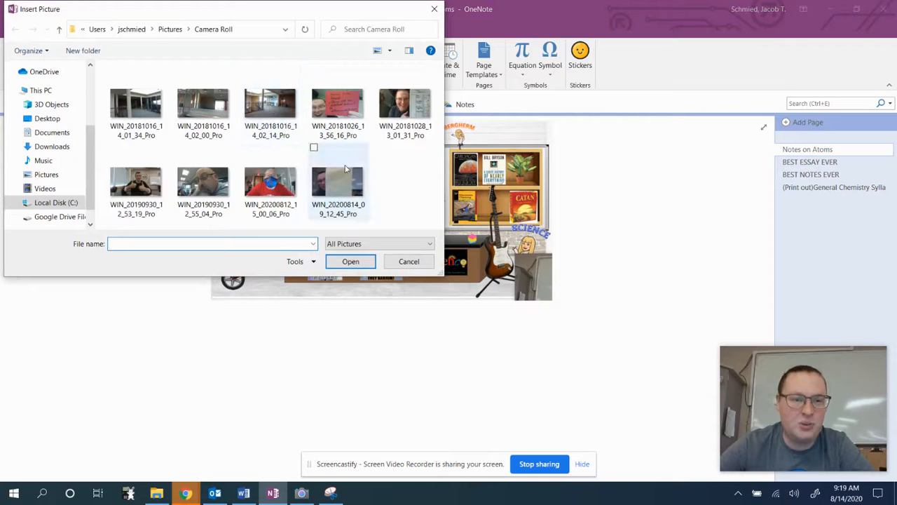
{"action": "left_click", "coordinate": [46, 119]}
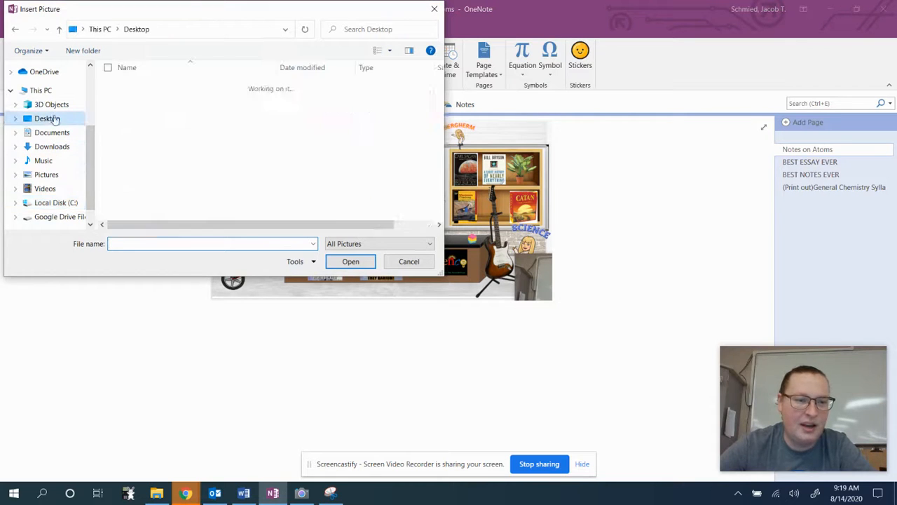
{"action": "scroll", "coordinate": [196, 140], "scroll_direction": "down", "scroll_amount": 2}
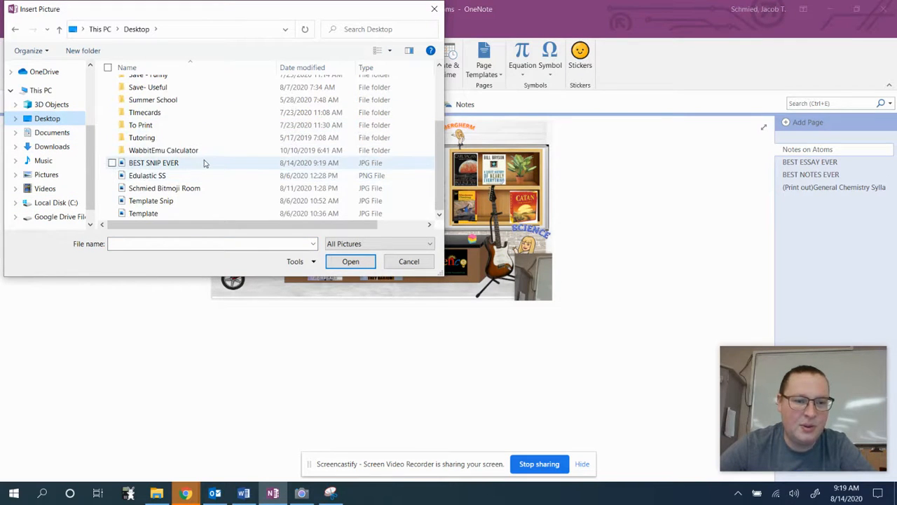
{"action": "left_click", "coordinate": [204, 163]}
{"action": "left_click", "coordinate": [352, 263]}
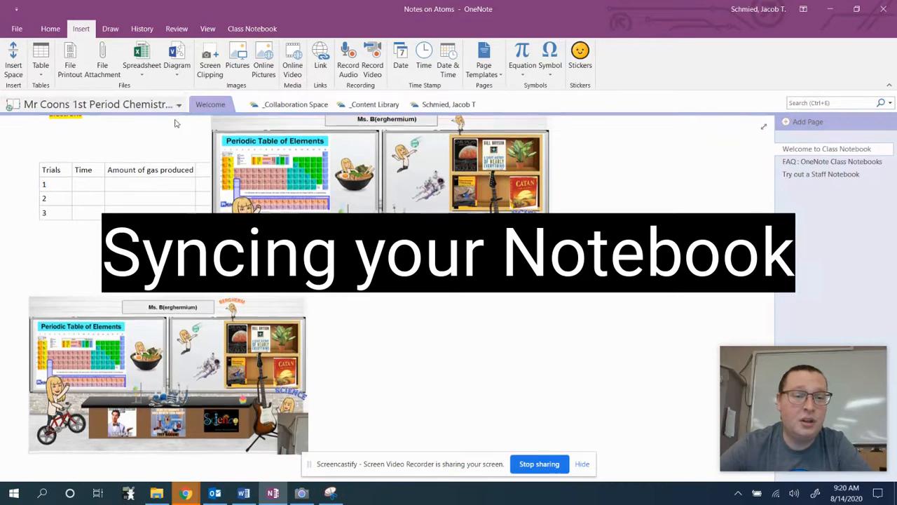
From the notebook list, sync the 1st Period Chemistry Notebook now
{"action": "left_click", "coordinate": [153, 107]}
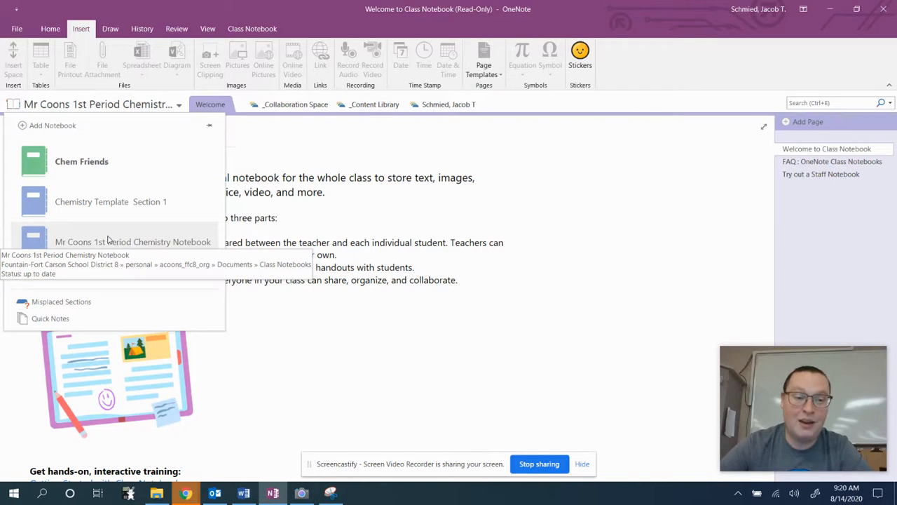
{"action": "right_click", "coordinate": [108, 240]}
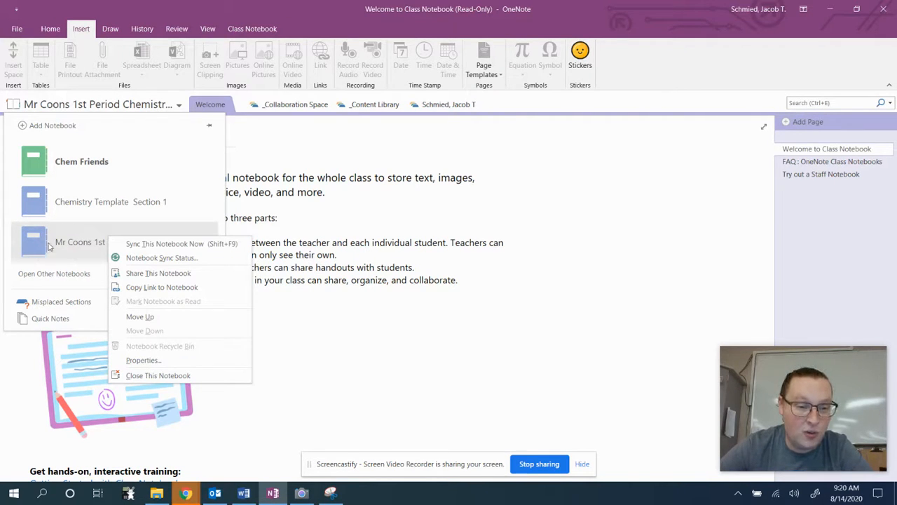
{"action": "left_click", "coordinate": [159, 246]}
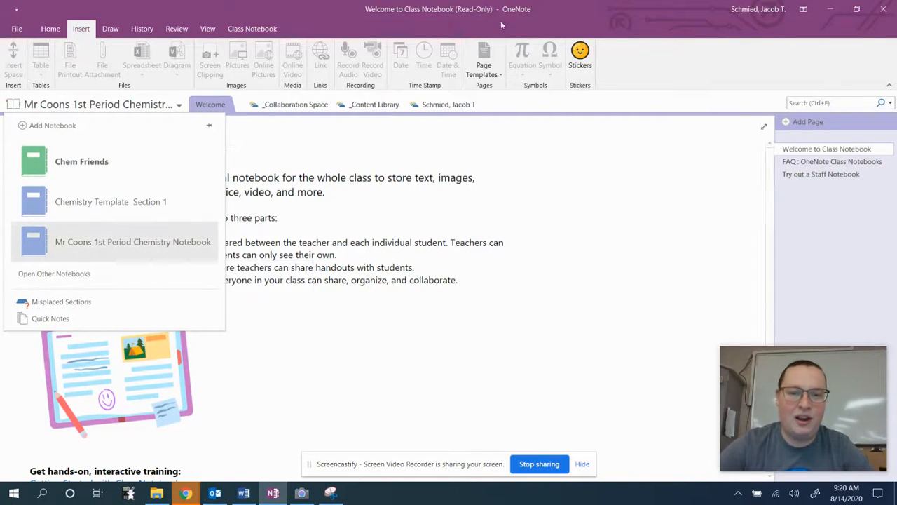
Go back to the student's own section group, view the Unit 1 section and open the Notes section group
{"action": "left_click", "coordinate": [465, 104]}
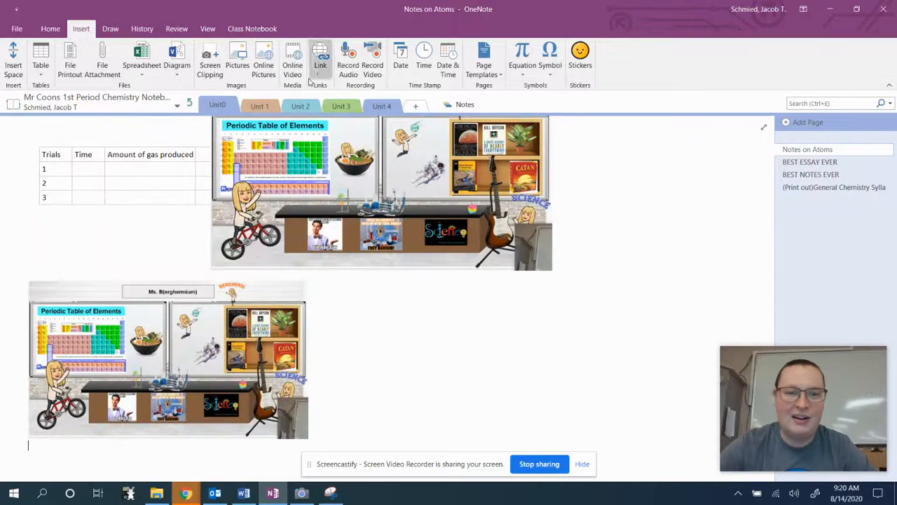
{"action": "left_click", "coordinate": [259, 106]}
{"action": "left_click", "coordinate": [474, 107]}
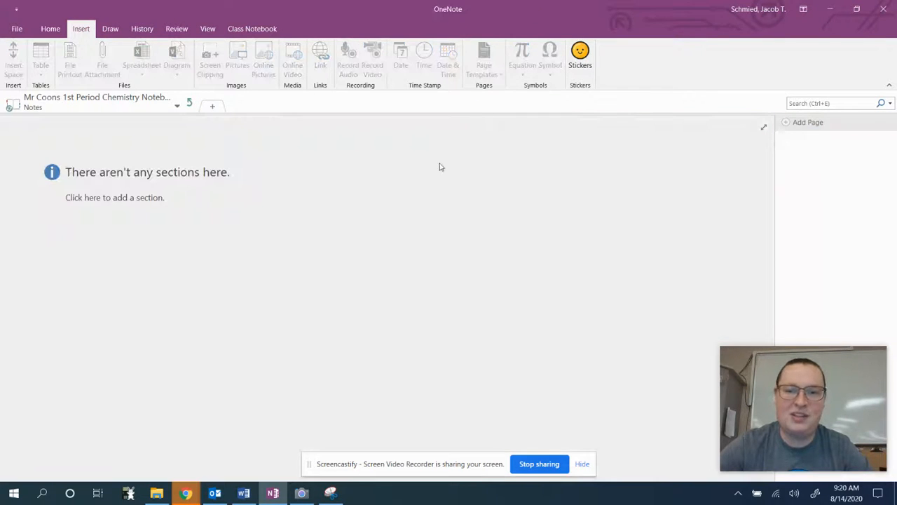